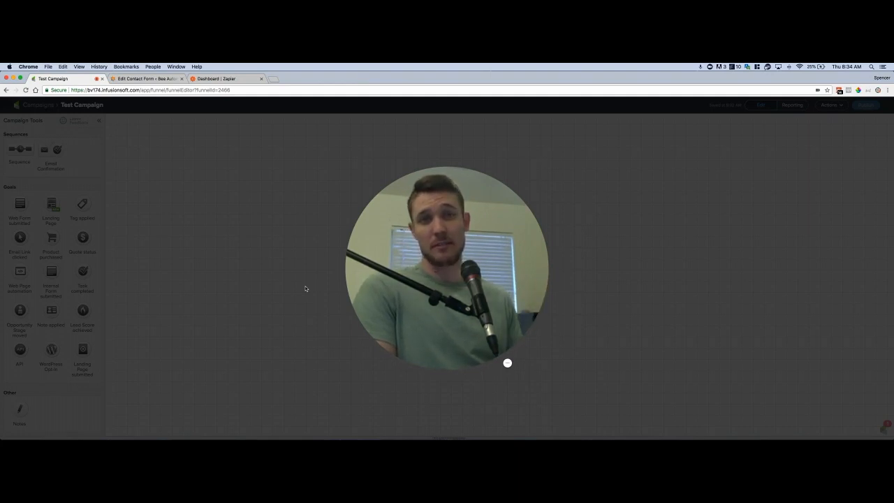
mouse_move(391, 287)
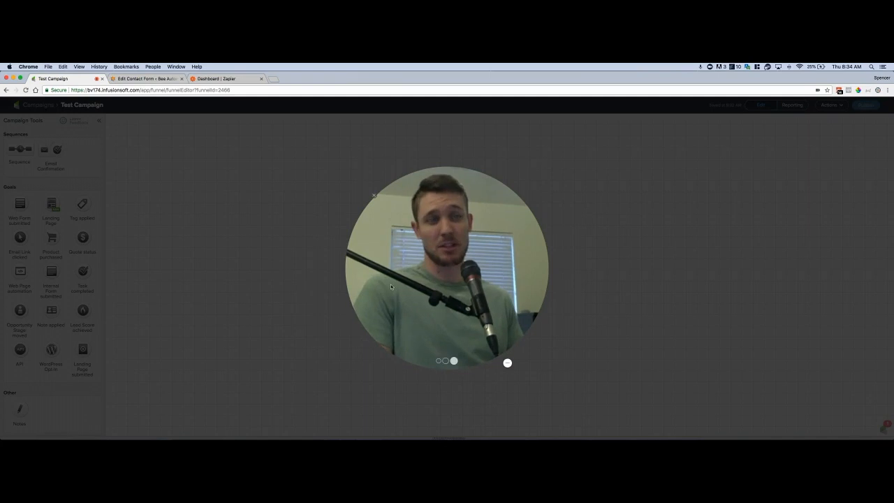
click(438, 360)
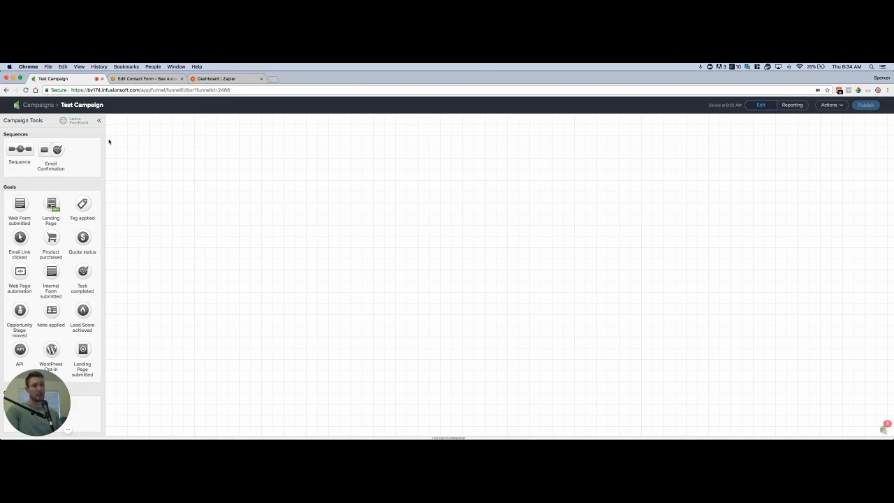
- Look over the WordPress contact forms page and the Zapier dashboard, and return to the Infusionsoft test campaign
click(145, 78)
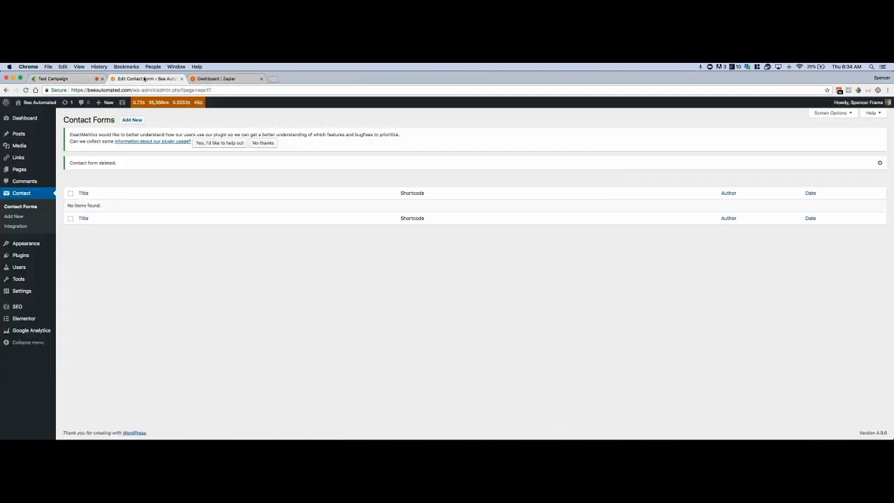
click(220, 79)
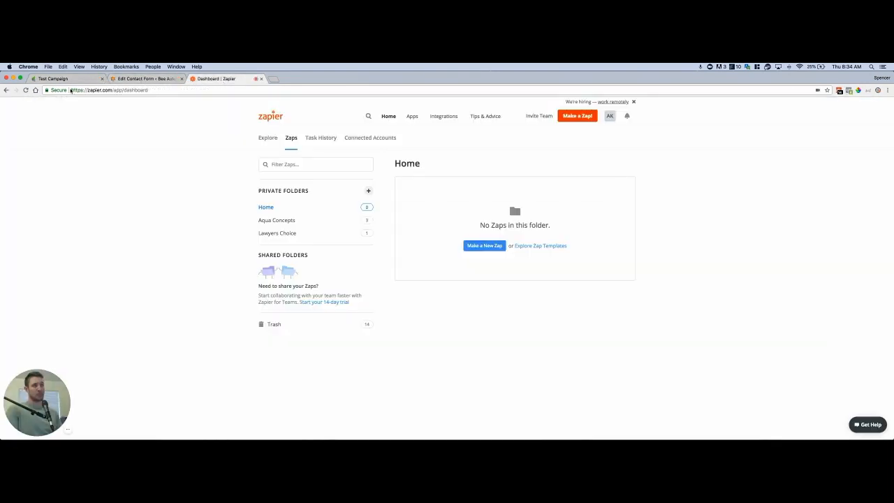
click(68, 82)
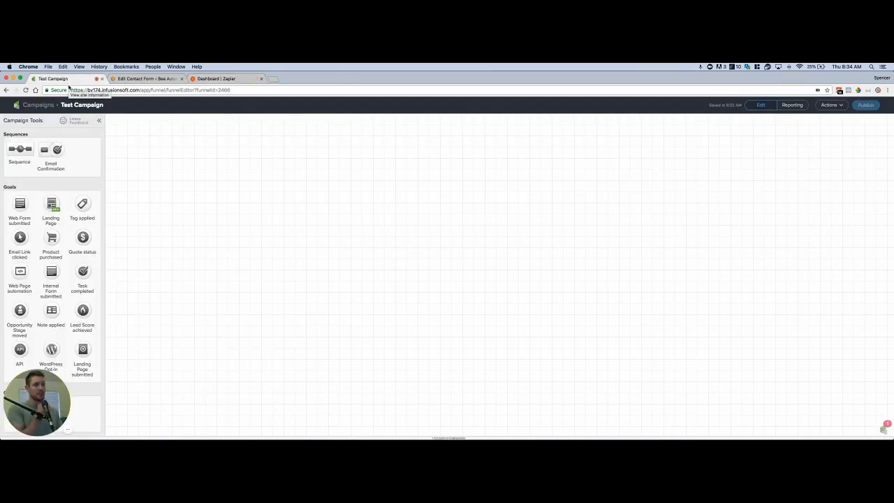
- Add a Tag applied goal to the campaign canvas and configure it with the "(BA) Start / Stop Tags -> CF7 Lead" tag
drag(83, 208, 161, 194)
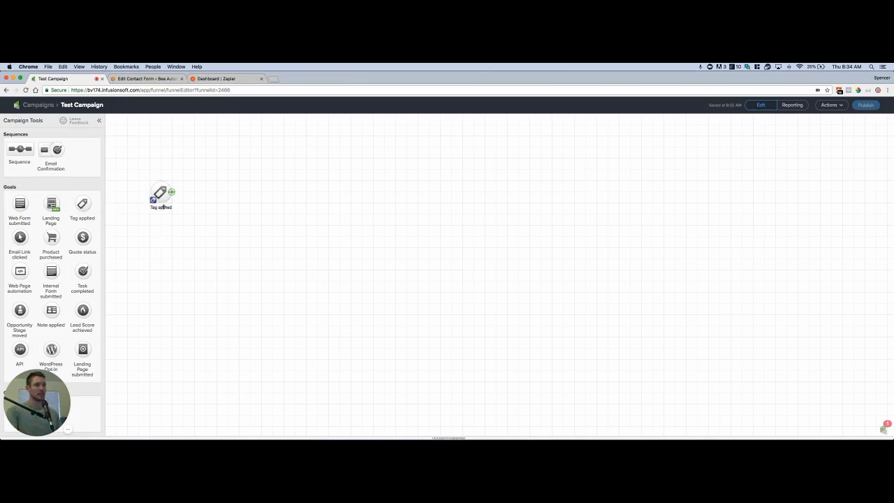
double_click(160, 193)
click(403, 270)
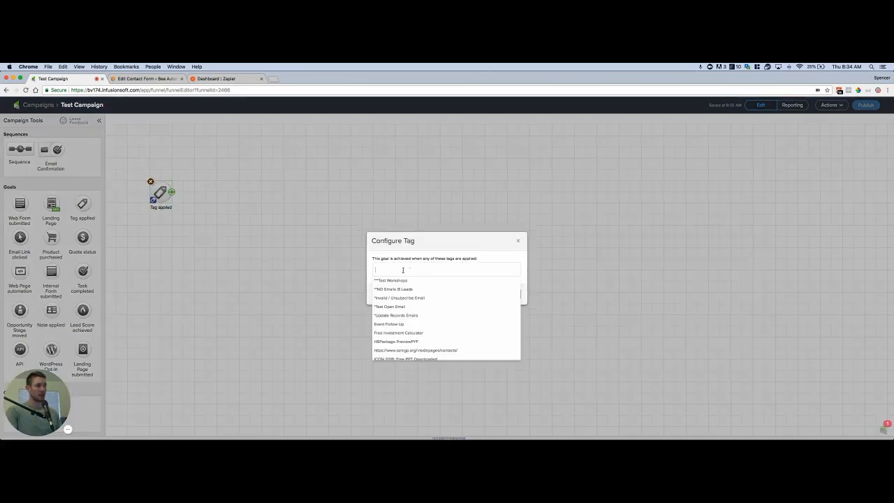
text(CF7)
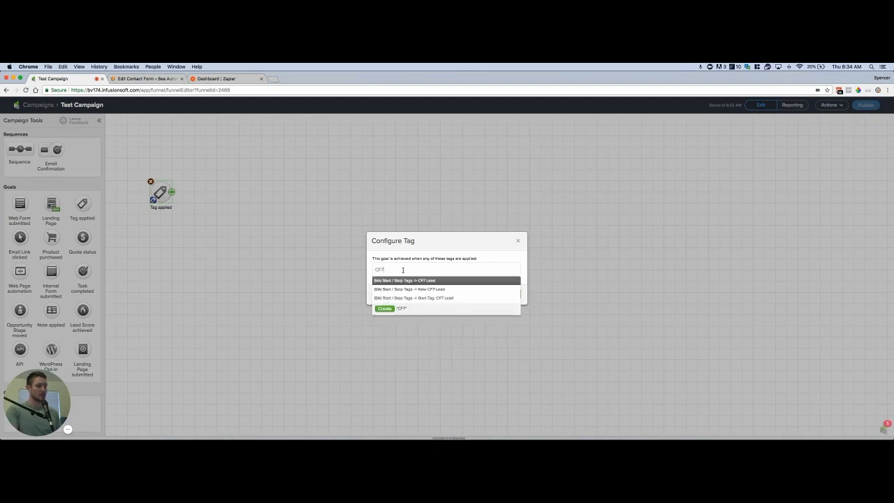
click(399, 280)
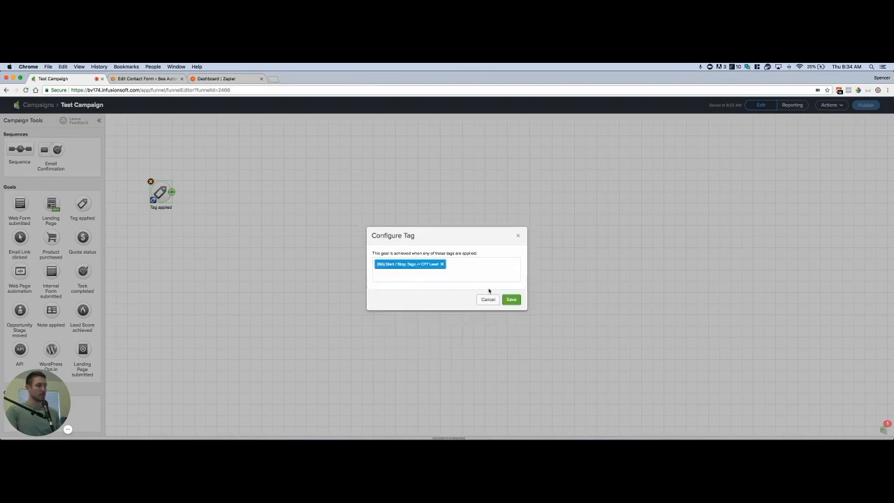
click(512, 300)
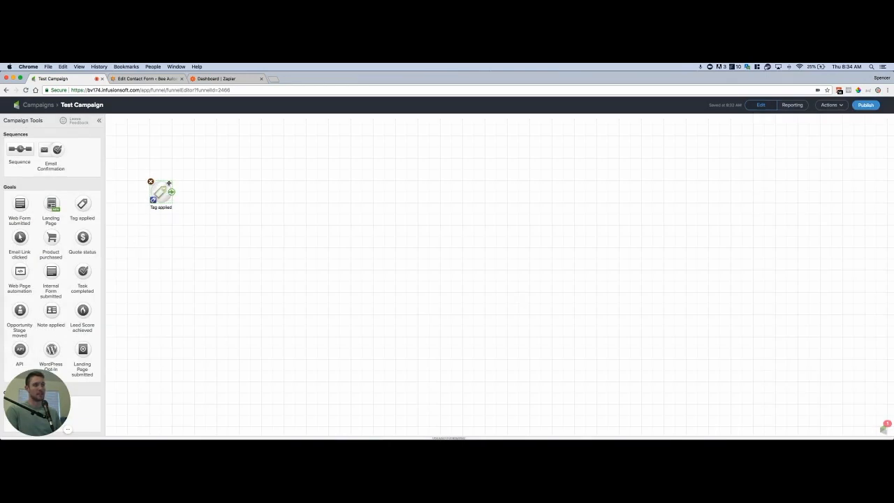
- Add a sequence connected after the Tag applied goal and name it "Free PDF Nurture"
drag(21, 148, 217, 193)
click(214, 208)
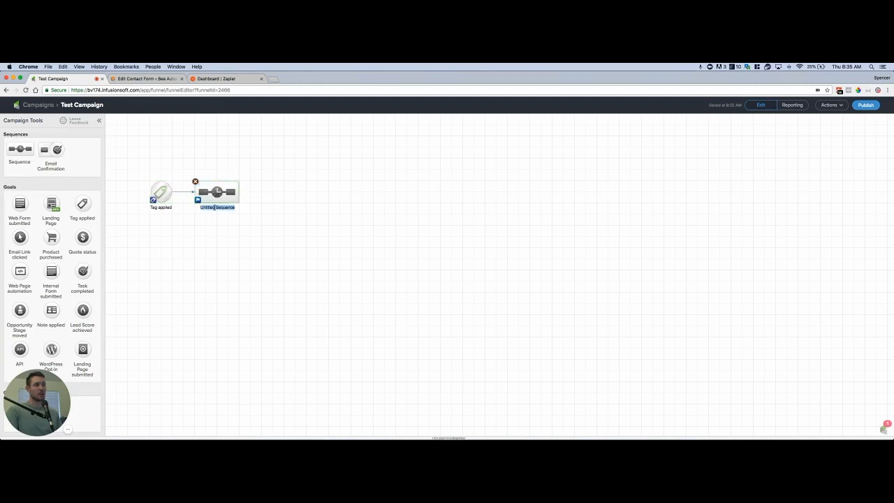
text(PDF)
key(BackSpace)
key(BackSpace)
key(BackSpace)
text(Free PDF Nurtur)
- Inside the Free PDF Nurture sequence, add an email connected after Start and name it "FREE PDF"
double_click(206, 194)
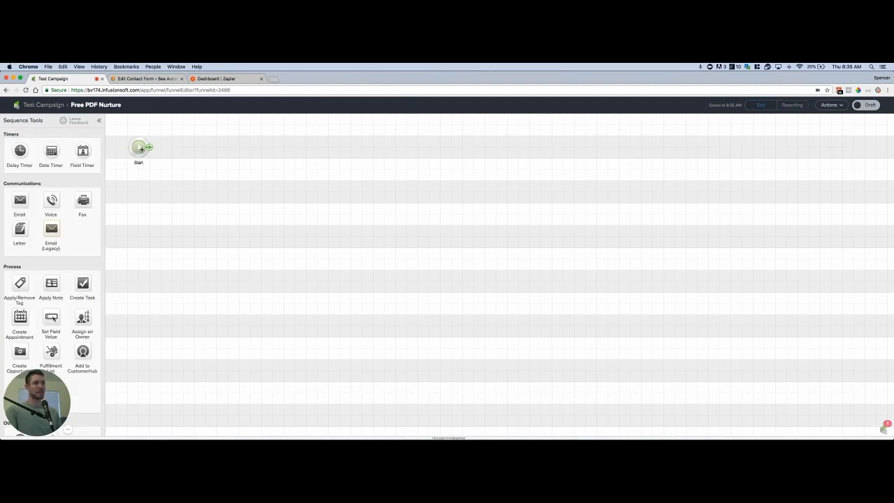
drag(20, 201, 181, 145)
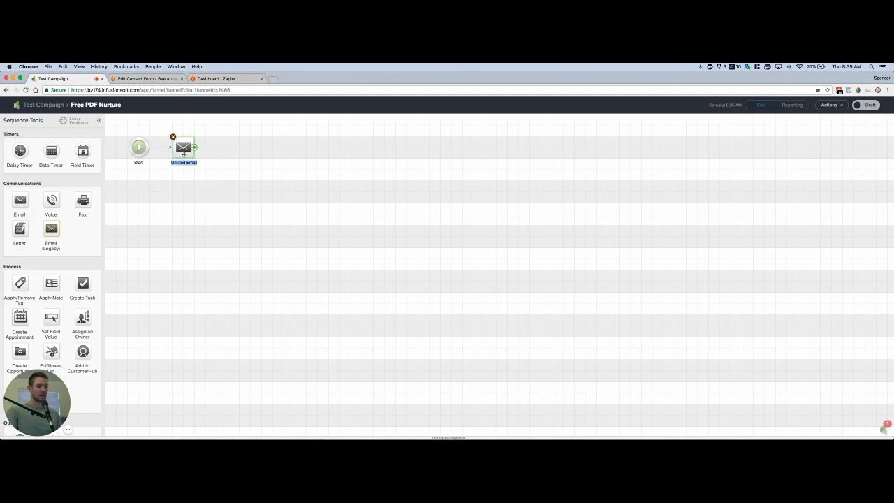
text(FREE PDF)
click(182, 161)
- Open the FREE PDF email and apply the Simple Text template from the gallery
double_click(181, 150)
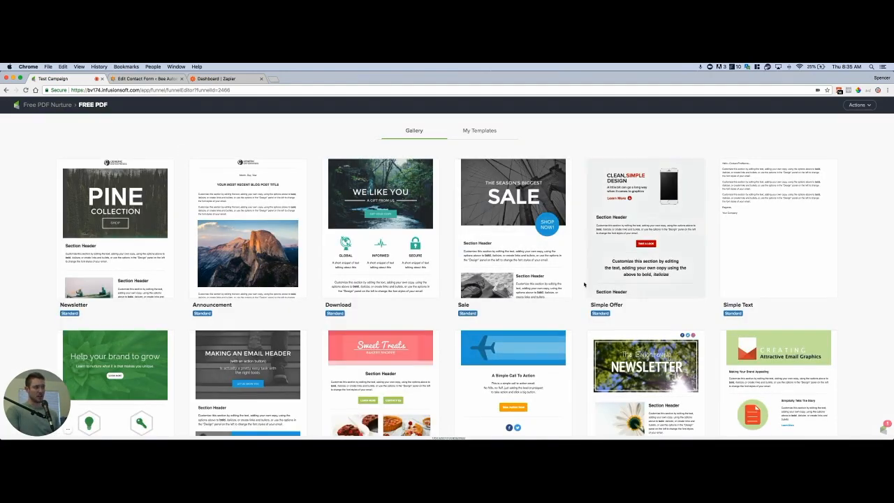
mouse_move(569, 292)
mouse_move(755, 228)
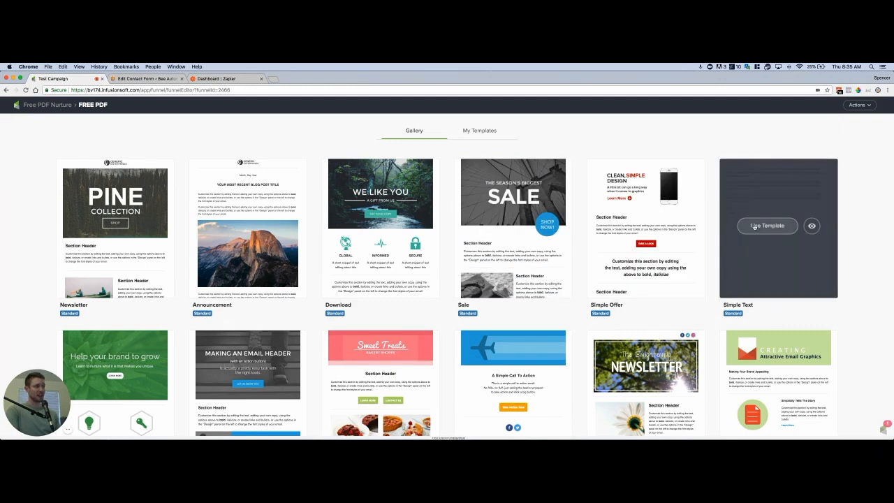
click(755, 226)
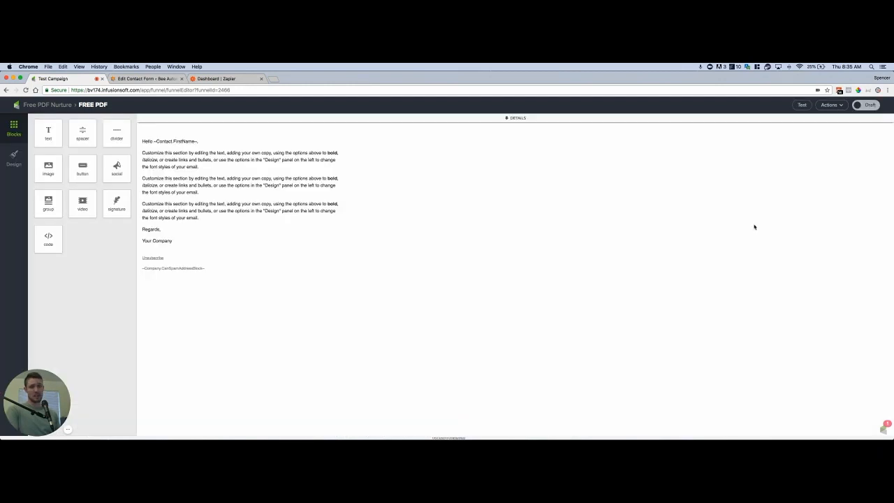
- Replace the three placeholder paragraphs in the email body with "Here is your free PDF download link."
drag(201, 308, 140, 242)
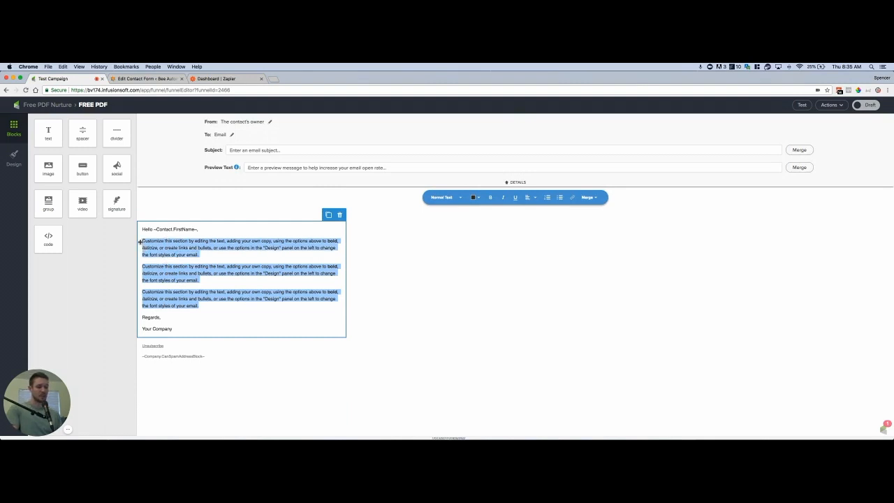
text(Here is )
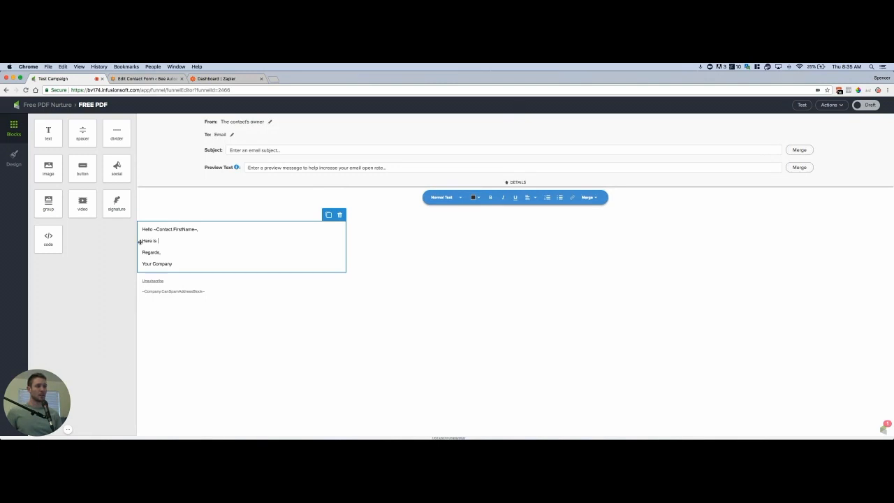
text(your free PDF download link.)
drag(222, 241, 182, 239)
click(572, 198)
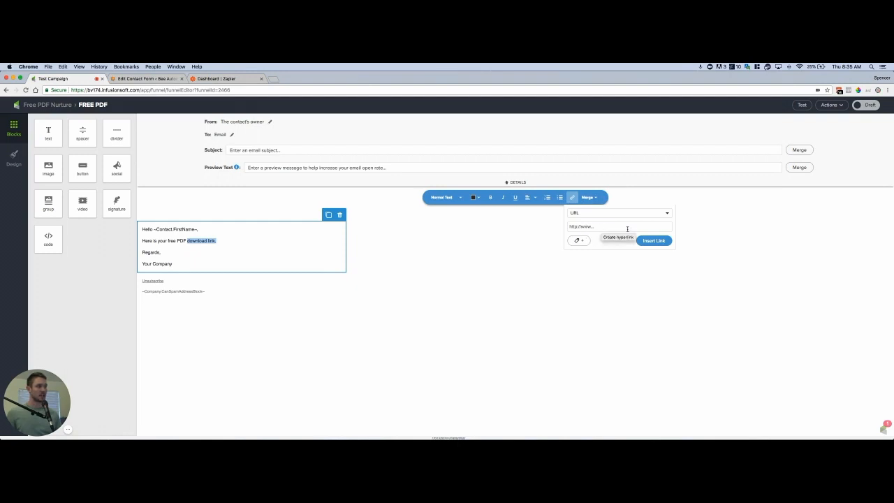
click(718, 242)
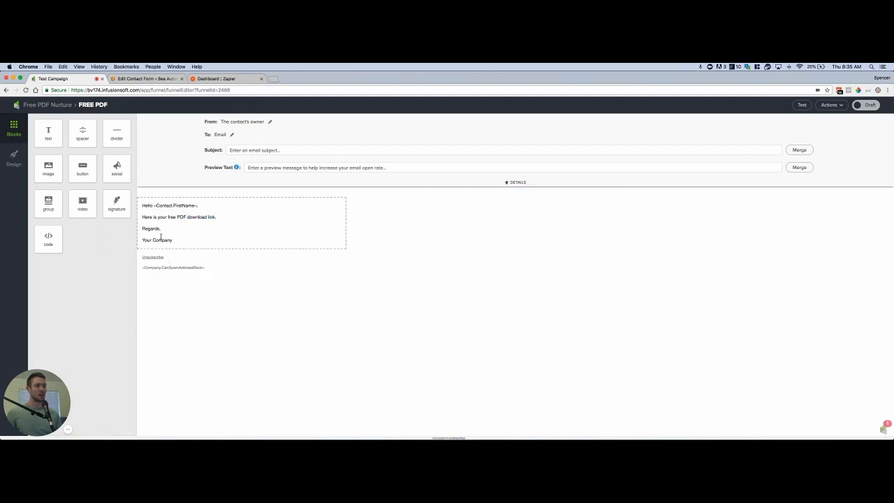
- Set the email's From sender to the Bee Automated user's own name and address, and save it
click(270, 123)
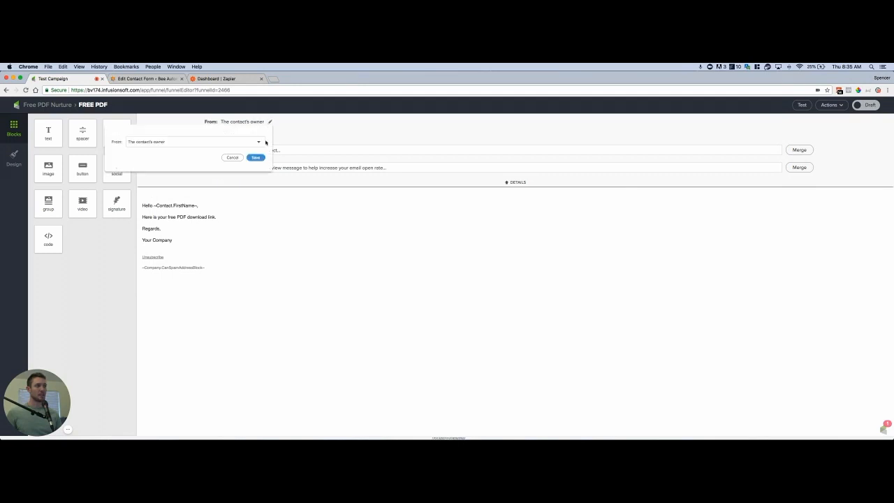
click(231, 144)
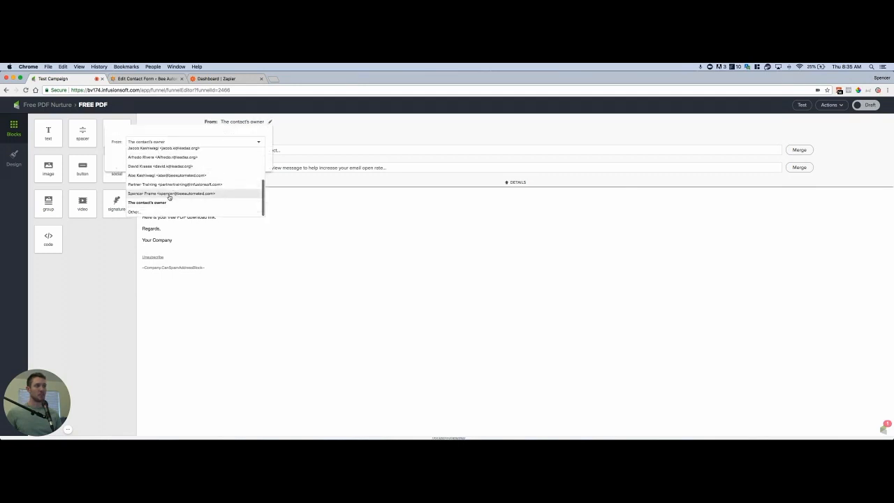
click(170, 193)
click(254, 155)
- Set the email's subject line to "Test"
click(249, 150)
text(TEst)
key(BackSpace)
key(BackSpace)
click(256, 168)
click(257, 222)
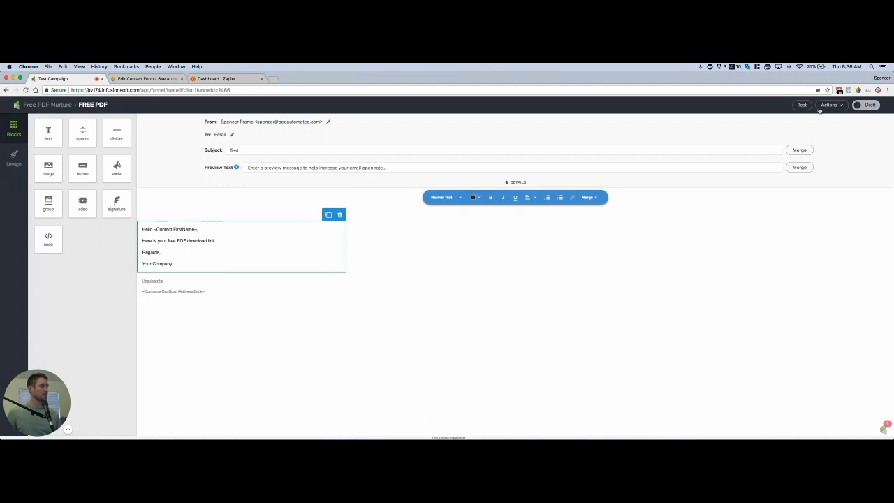
- Mark both the FREE PDF email and the Free PDF Nurture sequence as ready, and return to the campaign canvas
click(859, 105)
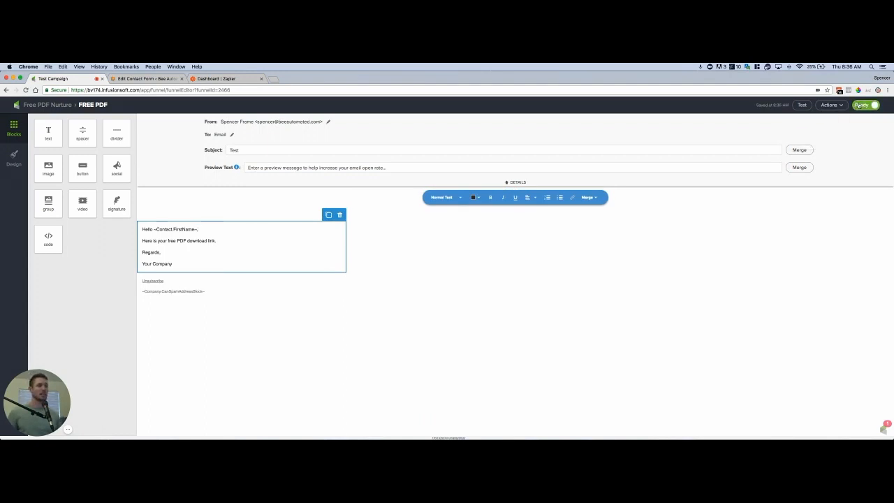
click(61, 107)
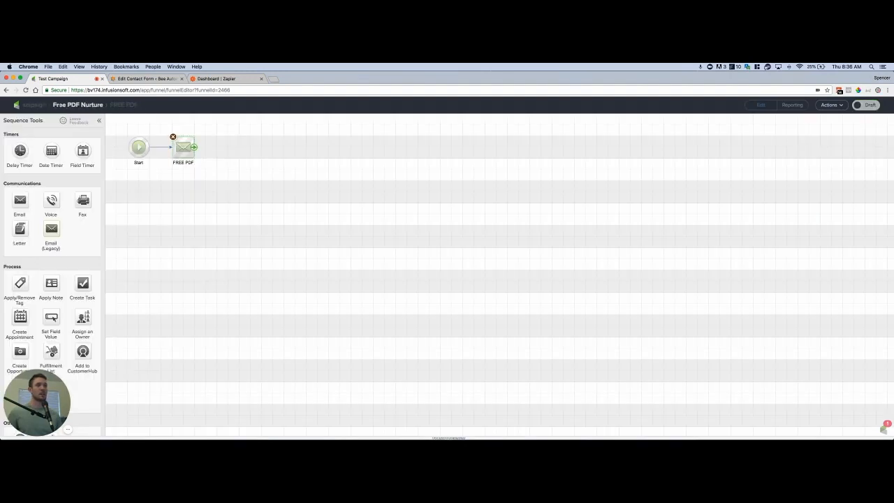
click(41, 105)
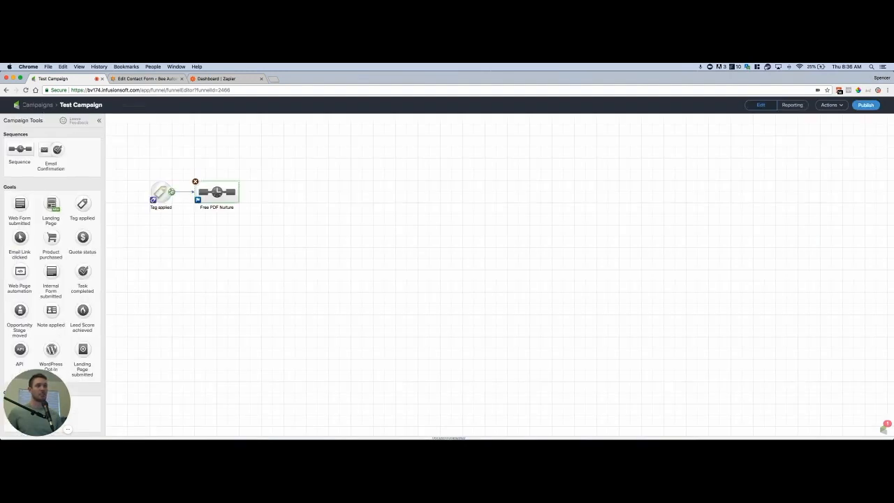
double_click(219, 196)
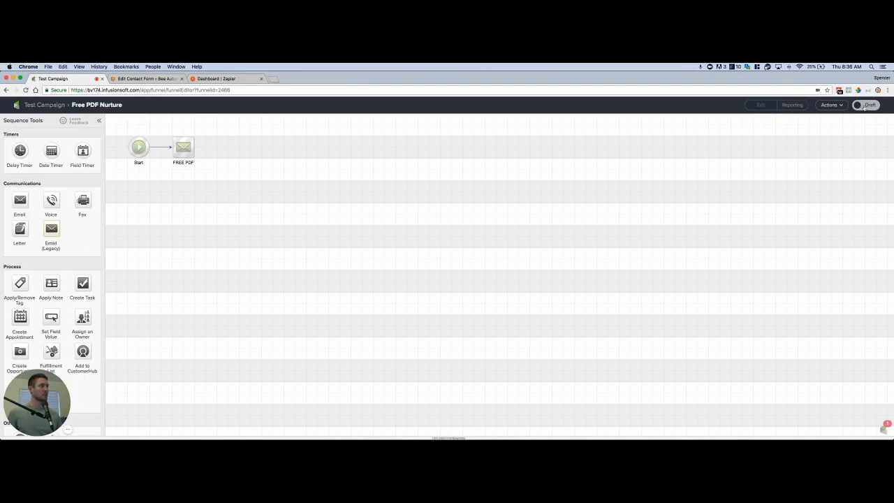
click(30, 106)
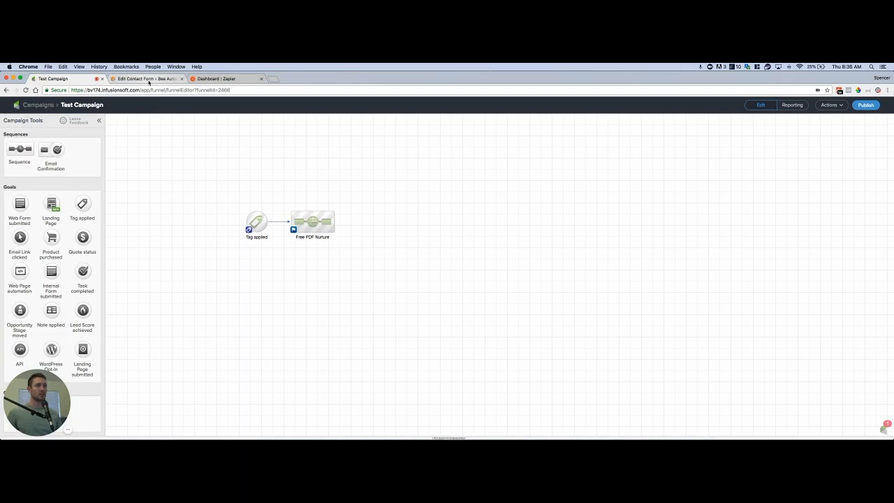
- Switch to WordPress, examine the installed plugins in a separate browser tab, and return to the contact forms page
click(148, 80)
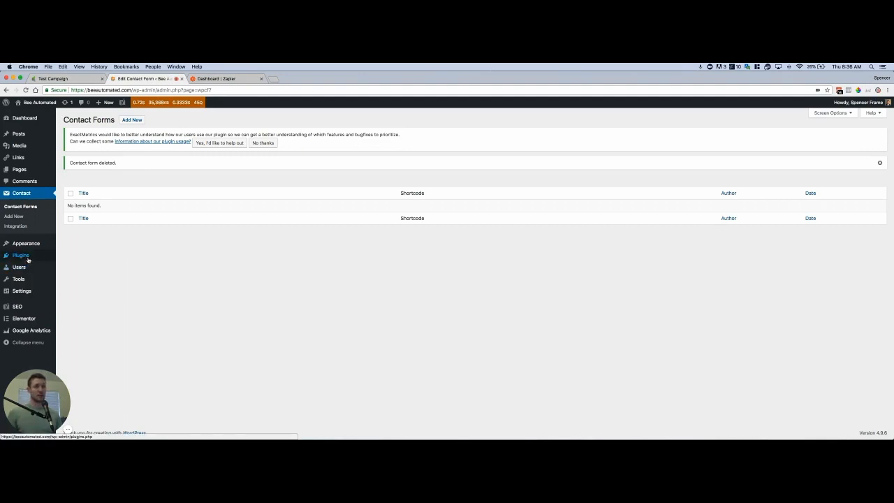
mouse_move(25, 255)
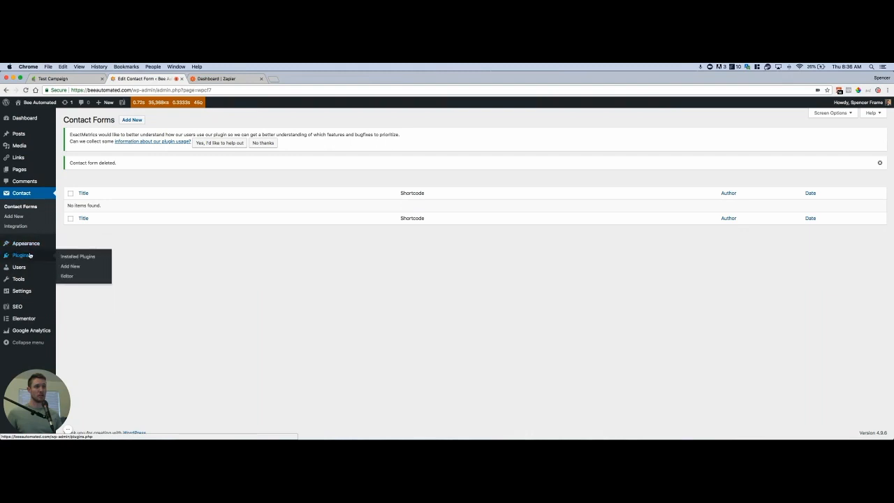
super+click(73, 260)
click(220, 83)
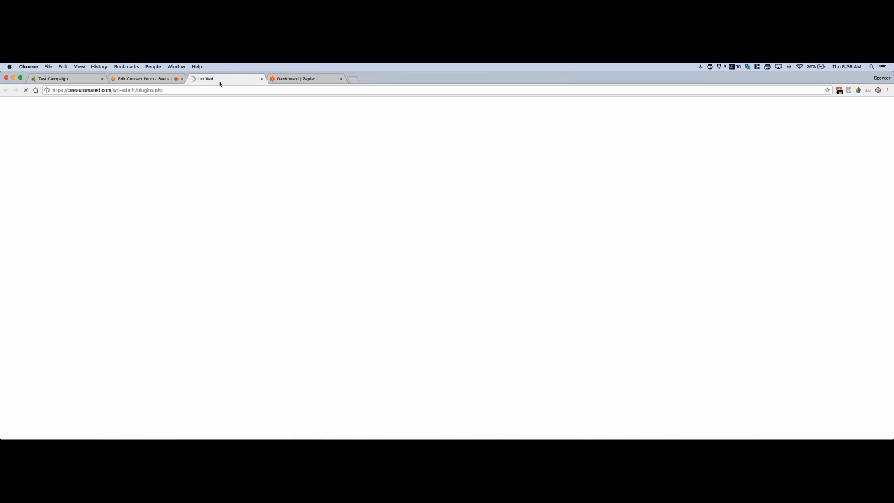
click(149, 79)
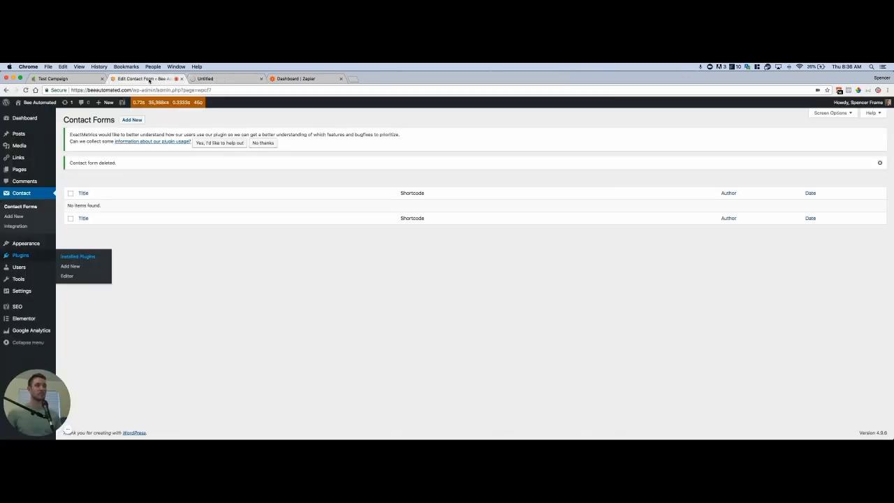
super+click(78, 257)
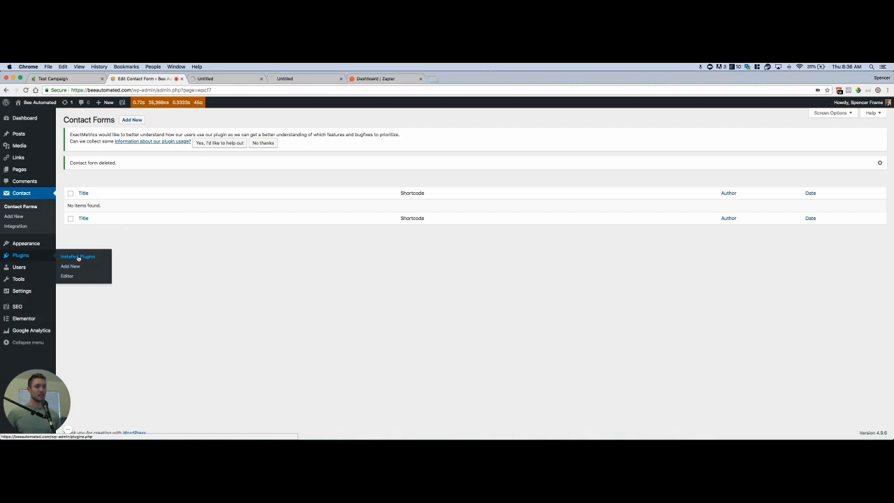
click(262, 78)
click(217, 79)
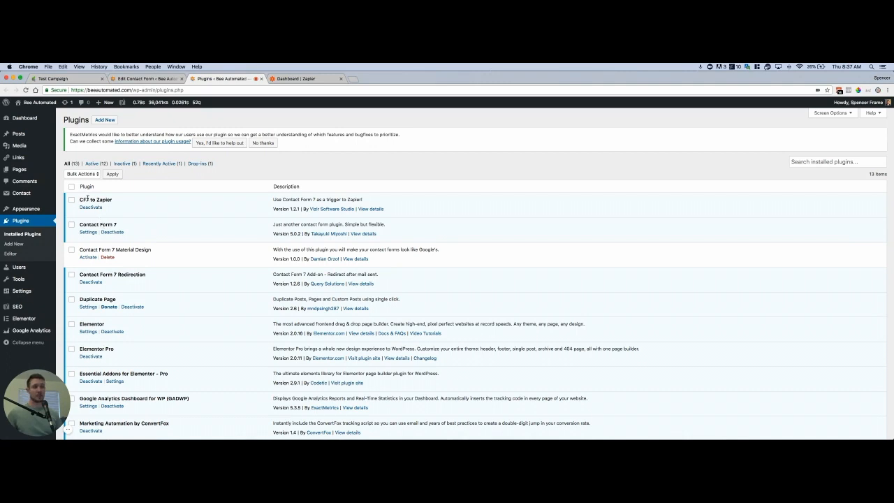
key(super+alt+Left)
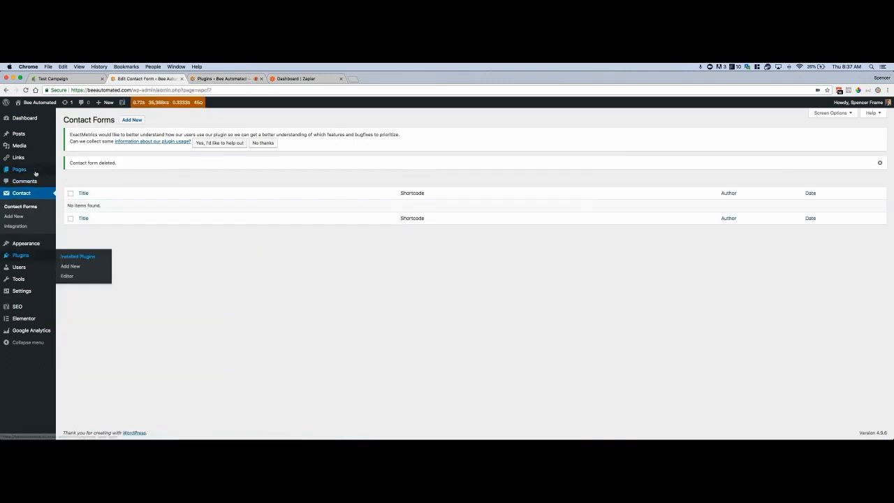
- Create a new Contact Form 7 form titled "CF7 Form Test" with the default fields and save it
click(125, 122)
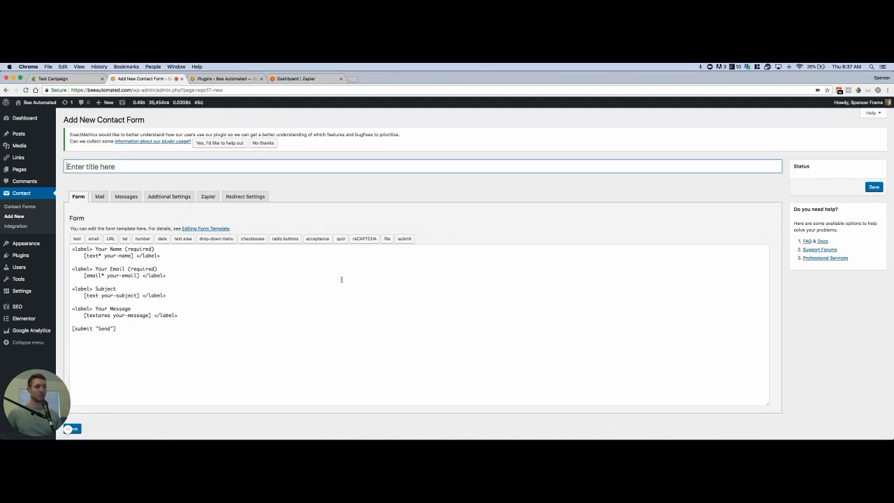
click(228, 166)
text(CF&)
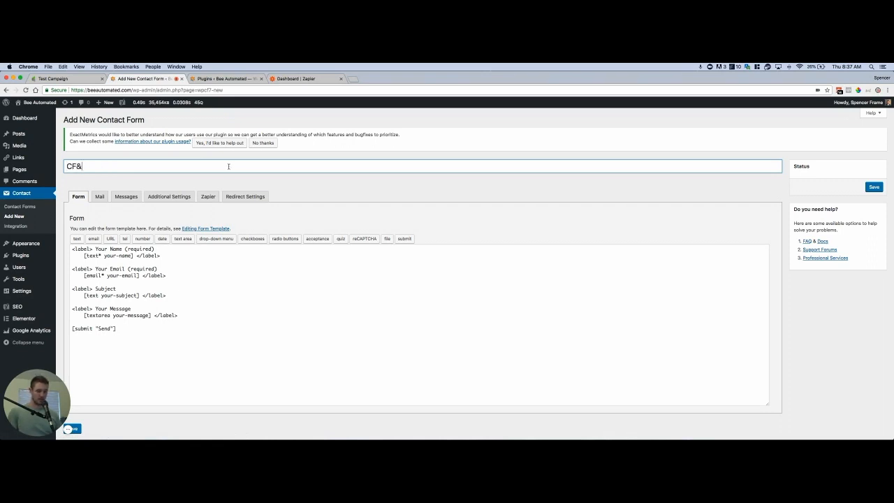
text(orm)
key(BackSpace)
key(BackSpace)
text(rm Test)
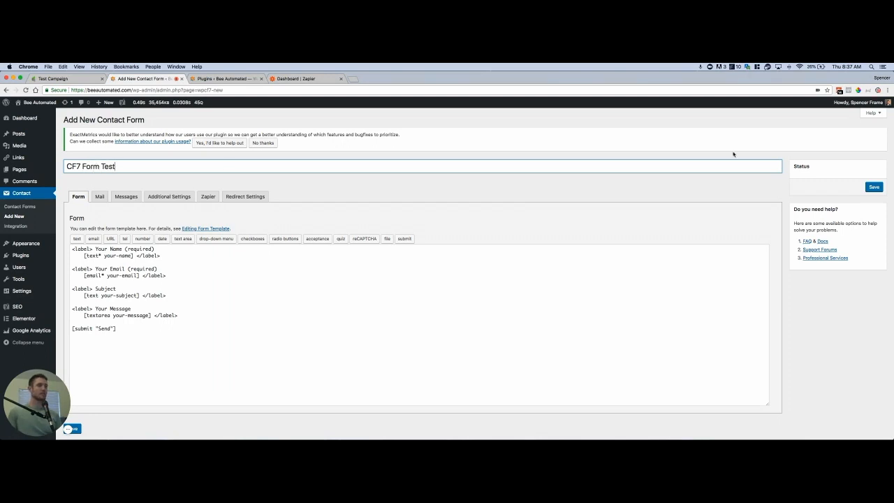
click(874, 186)
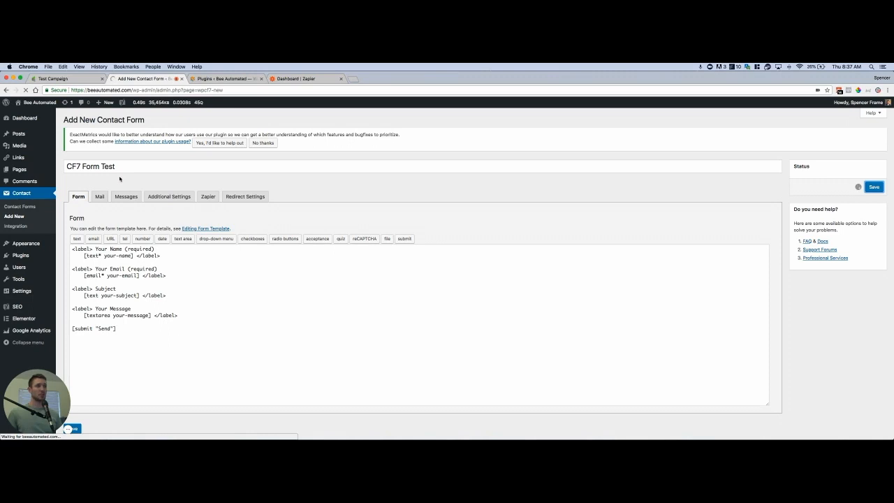
- In the browser tab showing the WordPress plugins, add a new page titled "CF7 New Page"
click(218, 82)
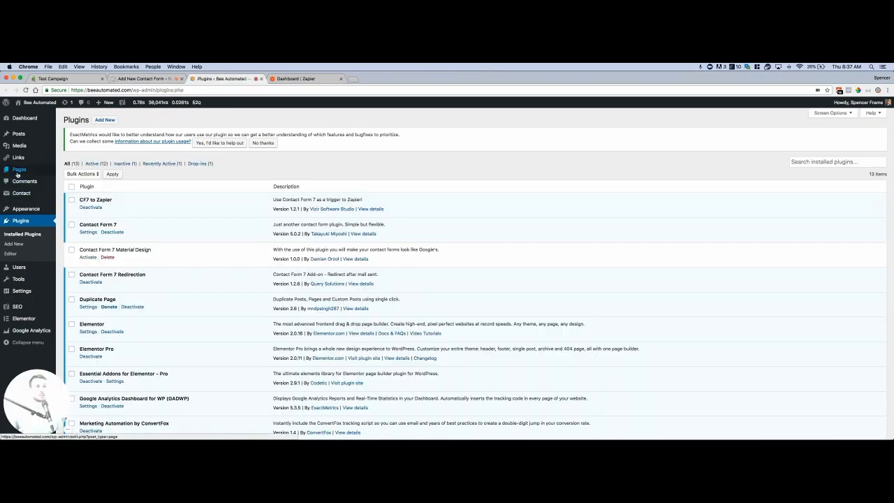
mouse_move(18, 171)
click(70, 181)
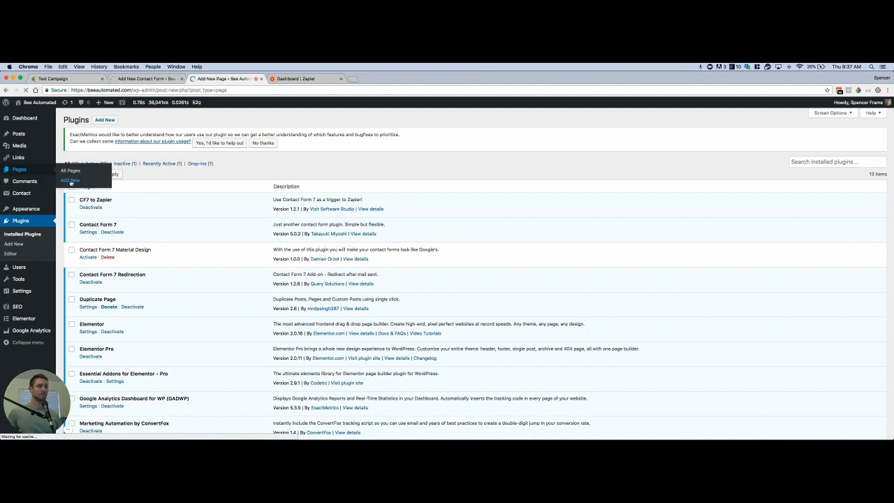
click(93, 168)
text(CF&)
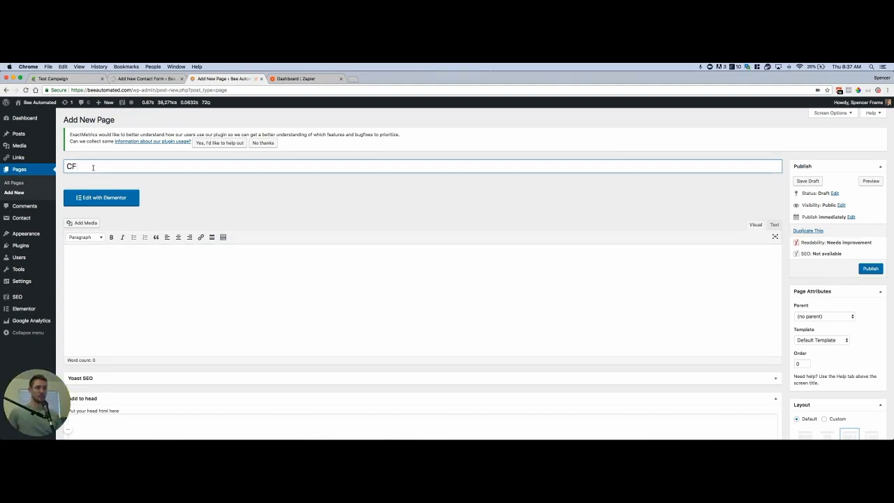
text( New PP)
key(BackSpace)
text(age)
click(201, 220)
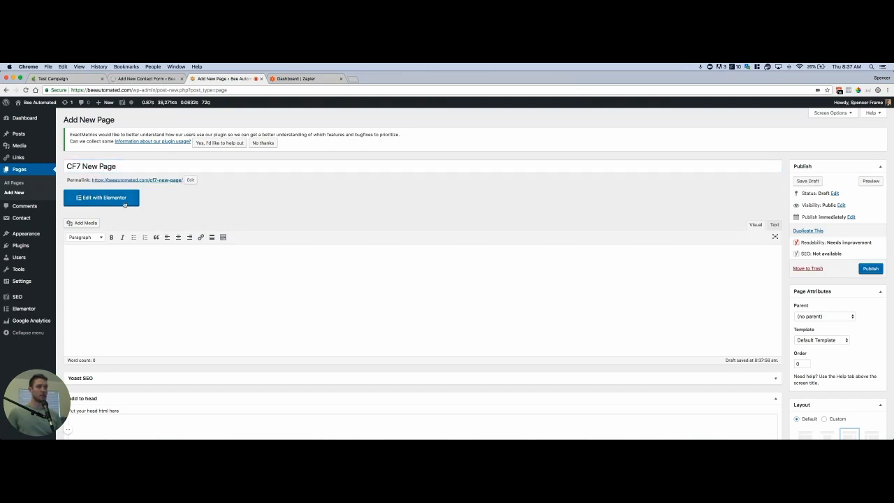
- Open the new page in the Elementor editor and set its page layout to Elementor Canvas
click(123, 202)
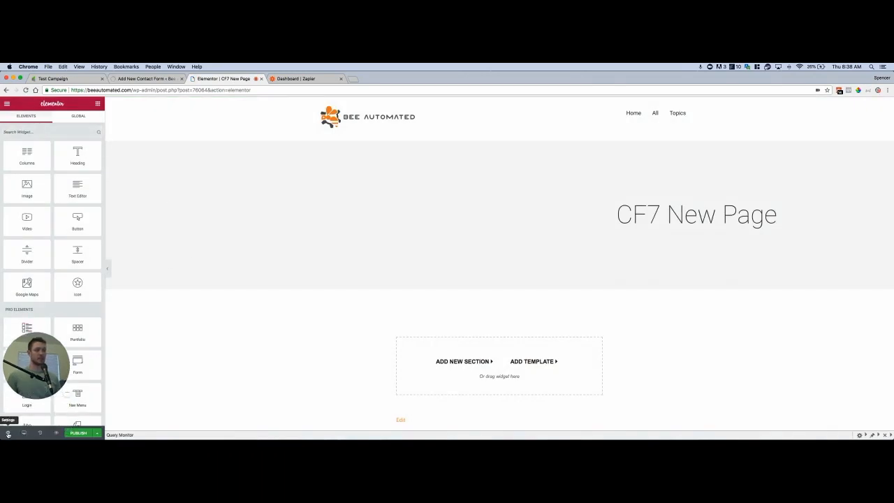
click(8, 432)
click(70, 307)
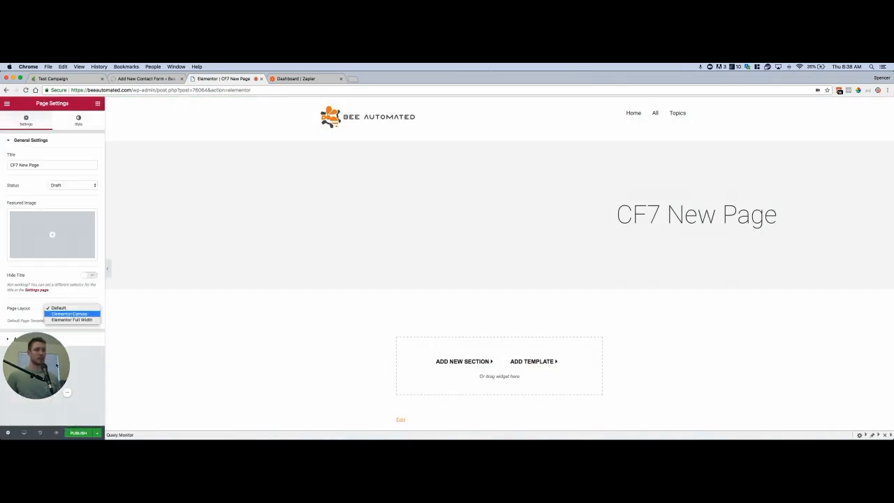
click(69, 314)
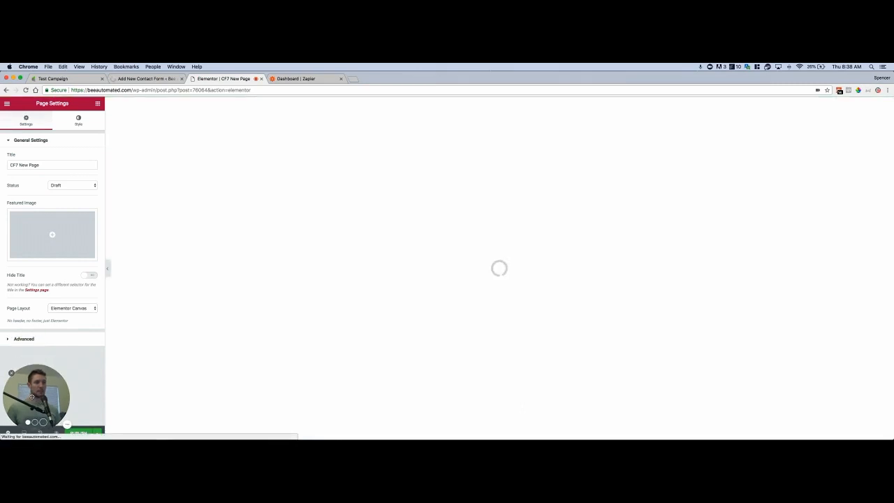
- Find the Shortcode widget among the Elementor elements and add it to the empty page
click(97, 105)
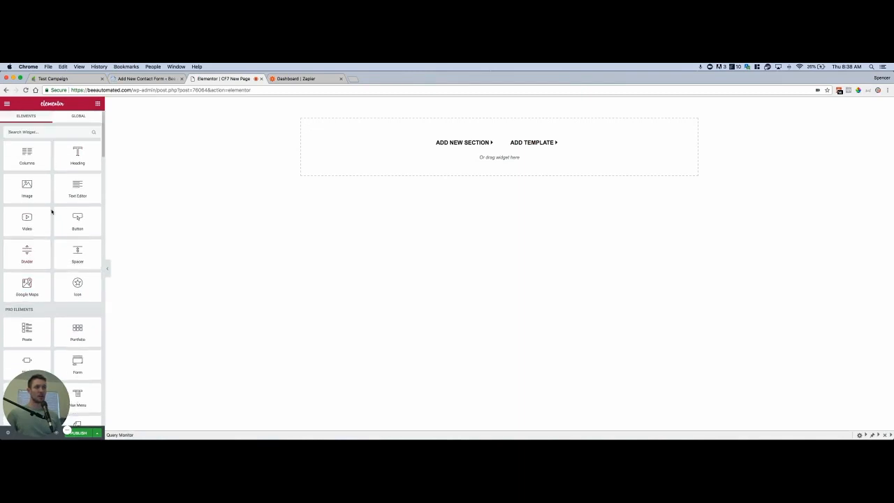
click(43, 135)
text(short)
drag(27, 153, 393, 148)
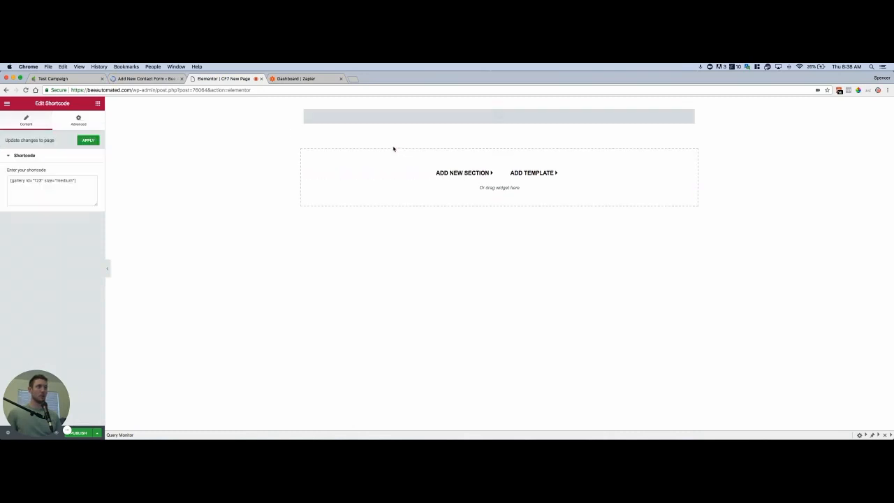
- Copy the CF7 Form Test shortcode from the saved contact form and paste it into the page's Shortcode widget
click(129, 80)
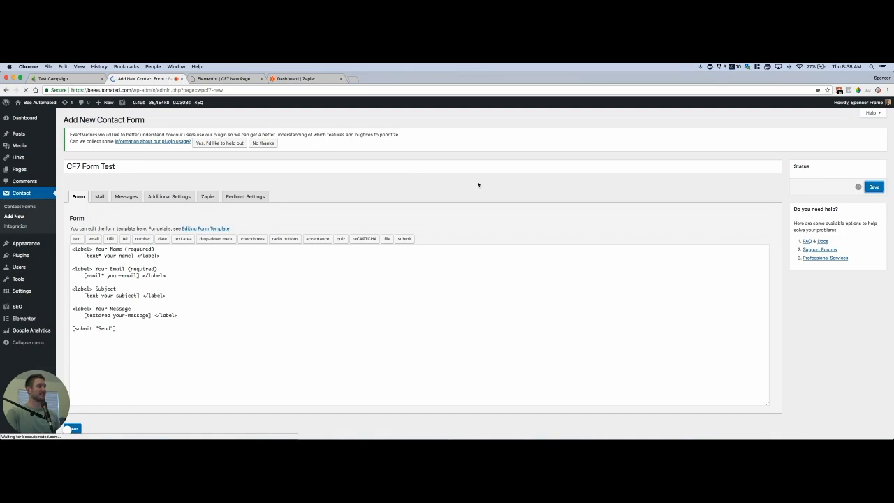
click(879, 192)
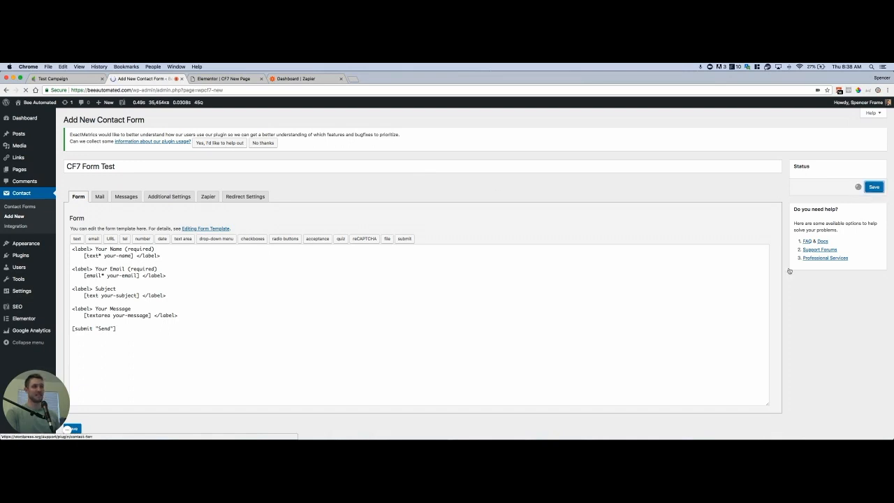
click(142, 207)
key(super+c)
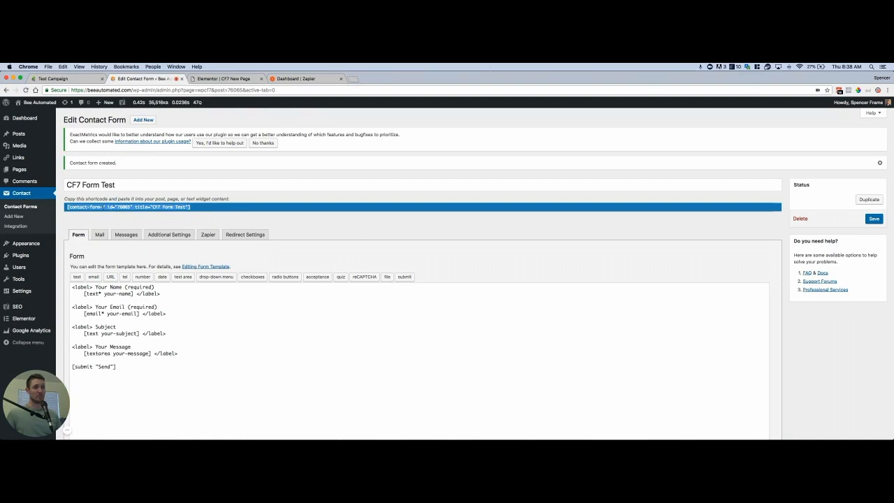
click(208, 82)
click(39, 182)
key(super+v)
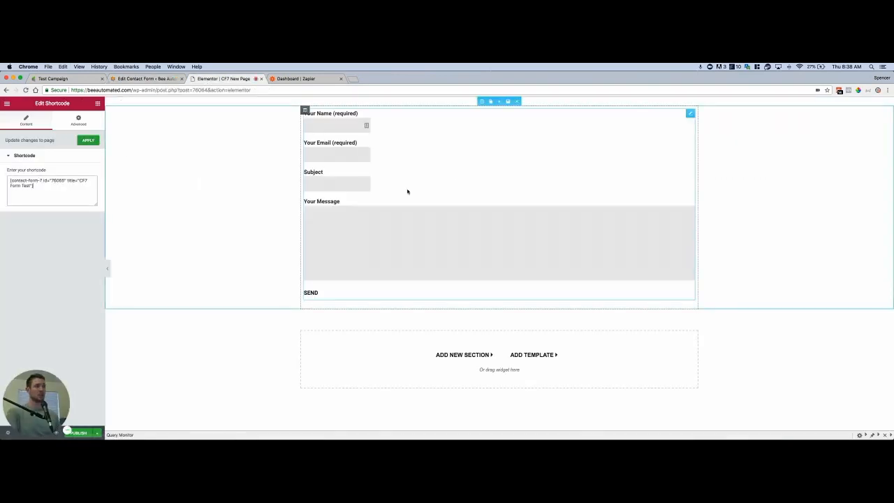
- Add custom CSS to the Shortcode widget that sets the input elements to "width: 100%;"
click(78, 120)
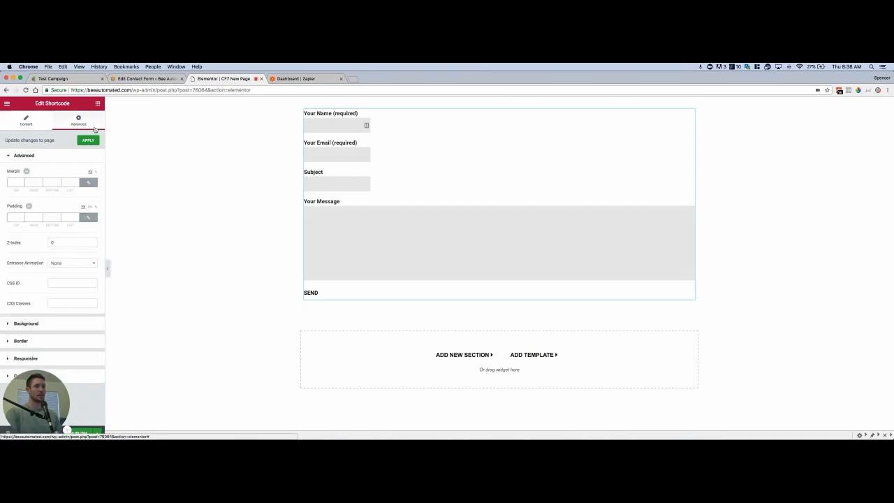
click(50, 123)
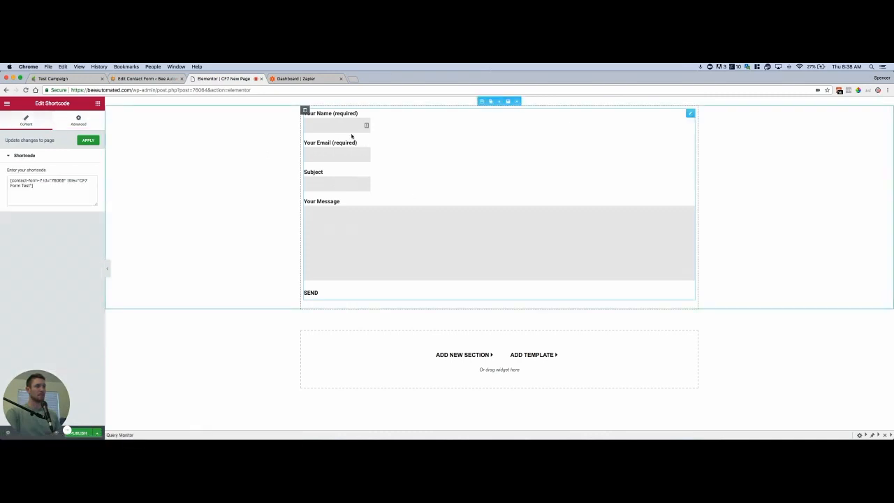
click(78, 120)
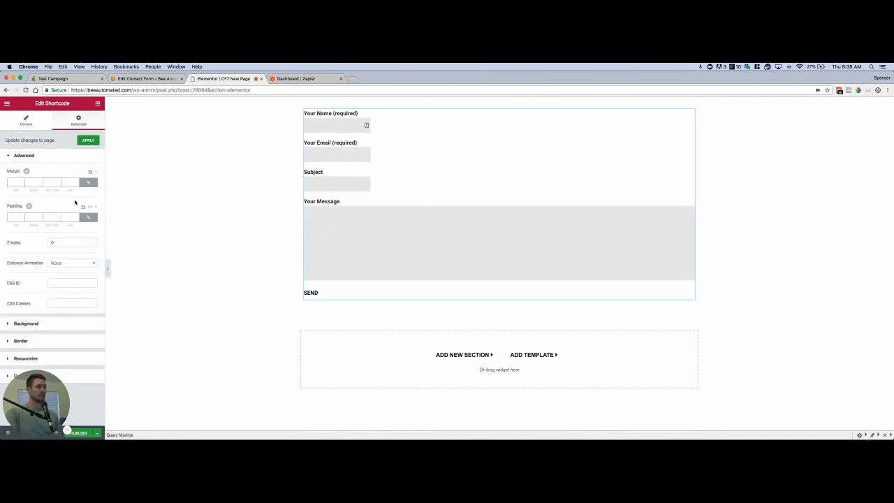
click(77, 381)
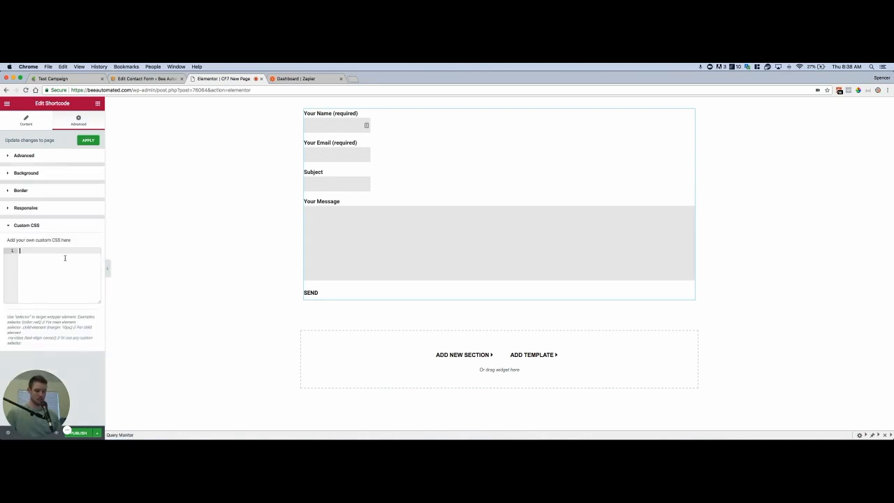
text(t {)
key(Return)
text(width)
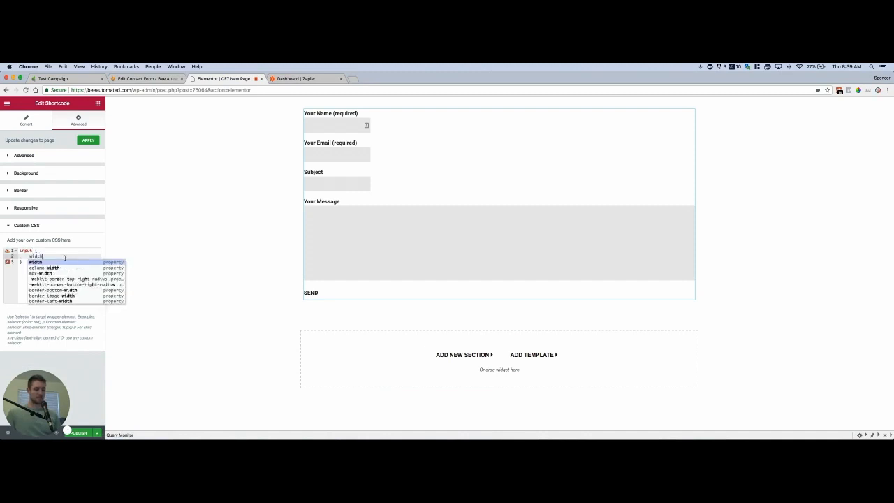
text(: 100%;)
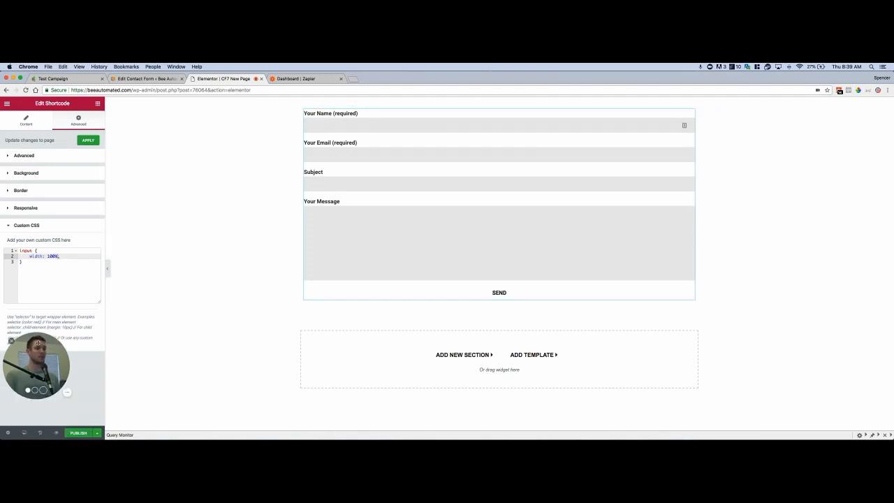
- Publish the page and preview it in a new browser tab to check the contact form's fields
click(72, 433)
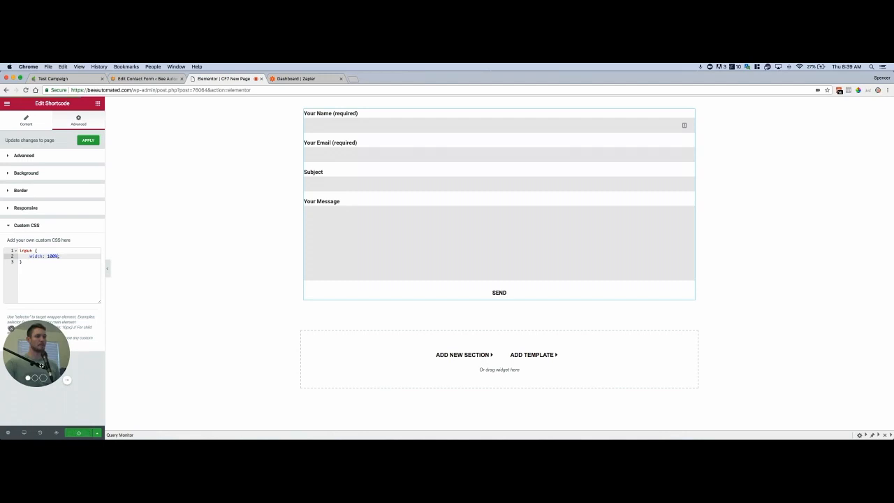
drag(39, 350, 31, 398)
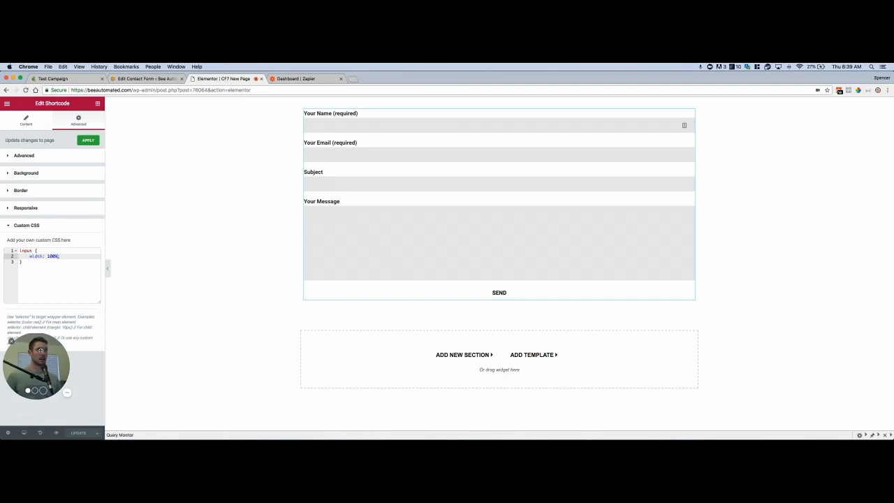
click(57, 434)
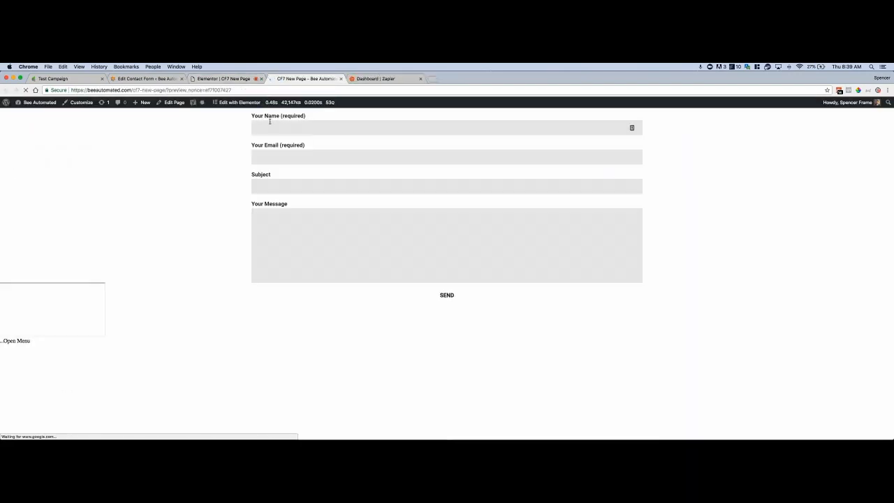
click(284, 155)
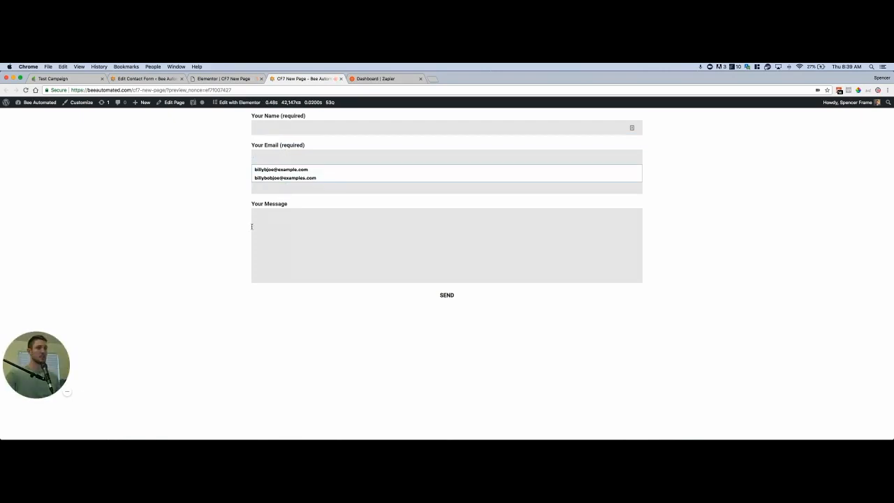
drag(41, 366, 42, 405)
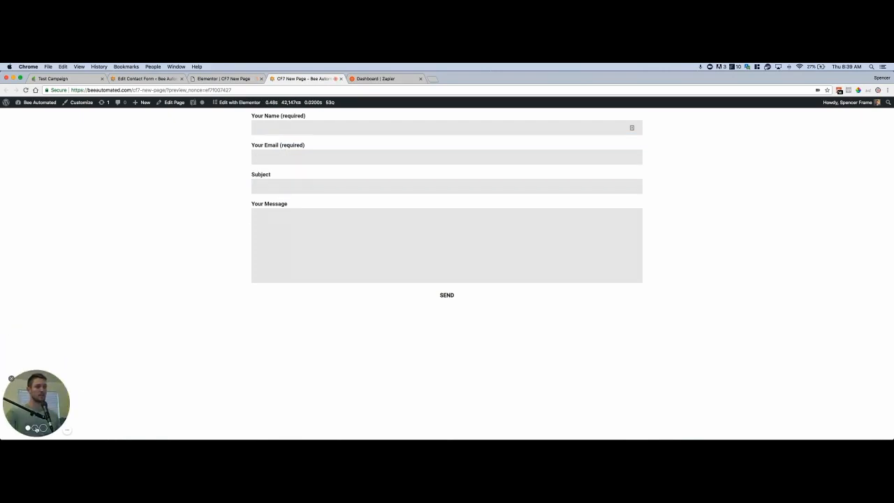
- Switch to Zapier and make a new Zap with Webhooks as its trigger app
click(357, 79)
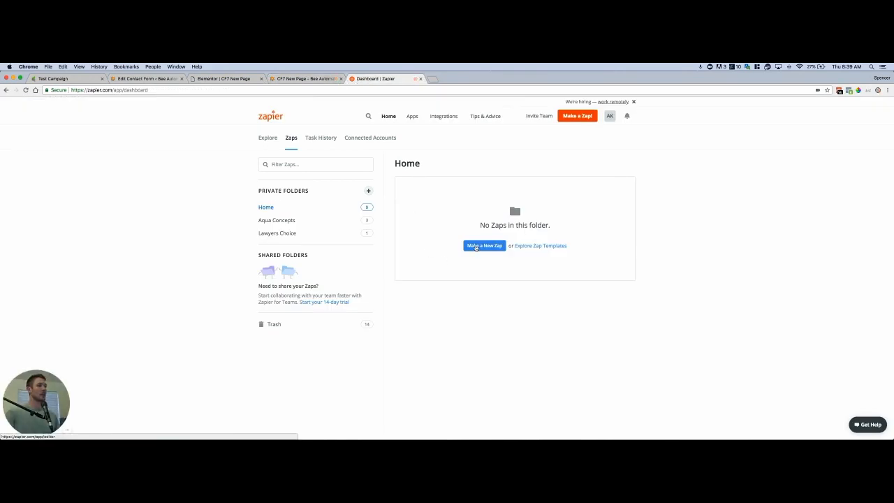
click(476, 247)
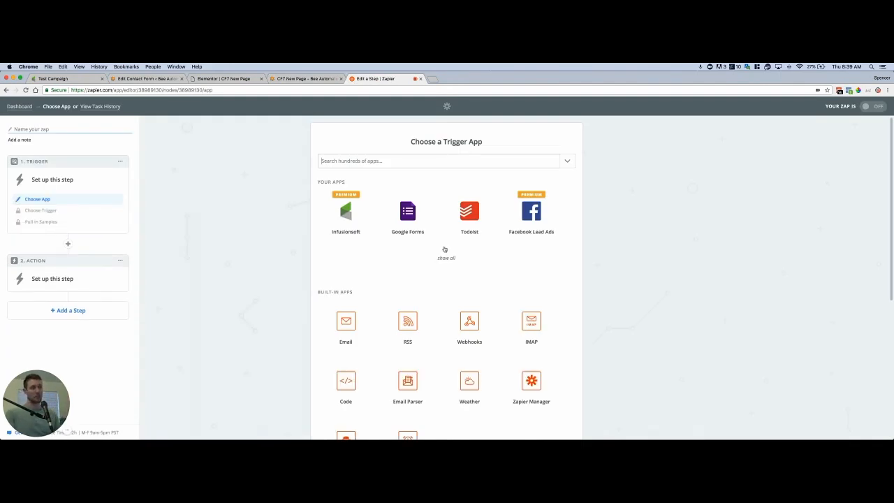
click(475, 330)
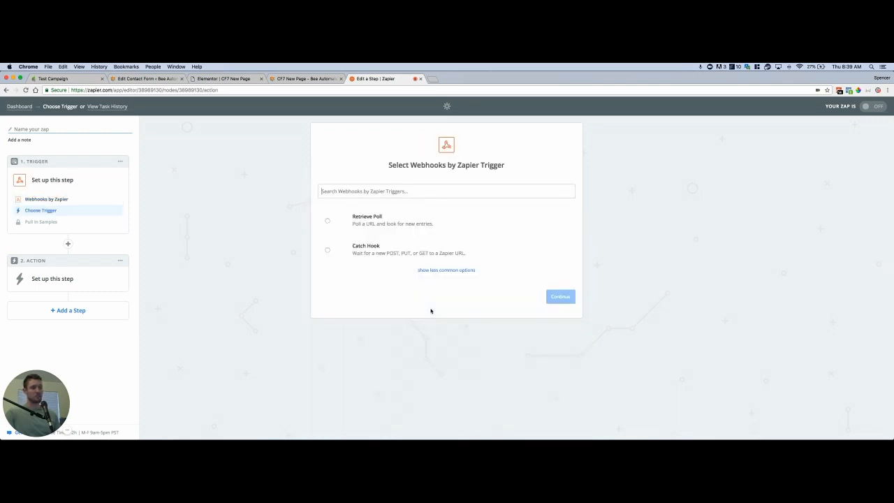
- Set the trigger to Catch Hook, leave the child key empty, and copy the generated webhook URL
click(329, 251)
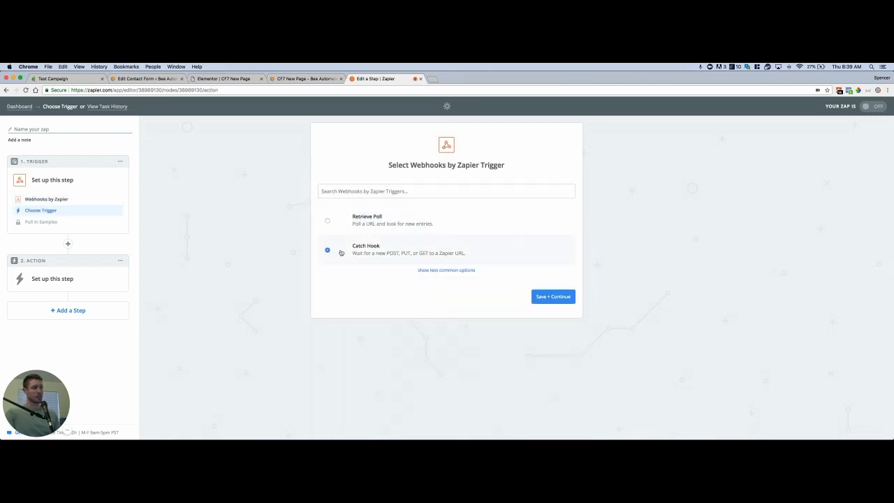
click(557, 301)
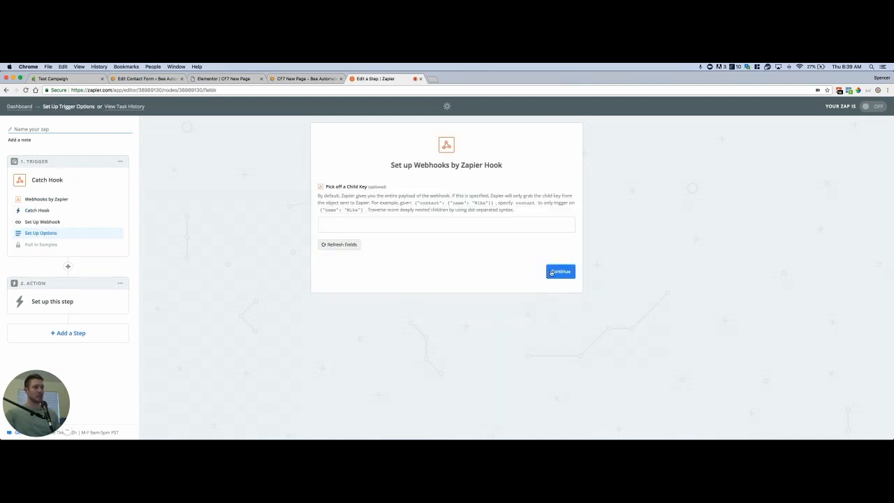
click(551, 273)
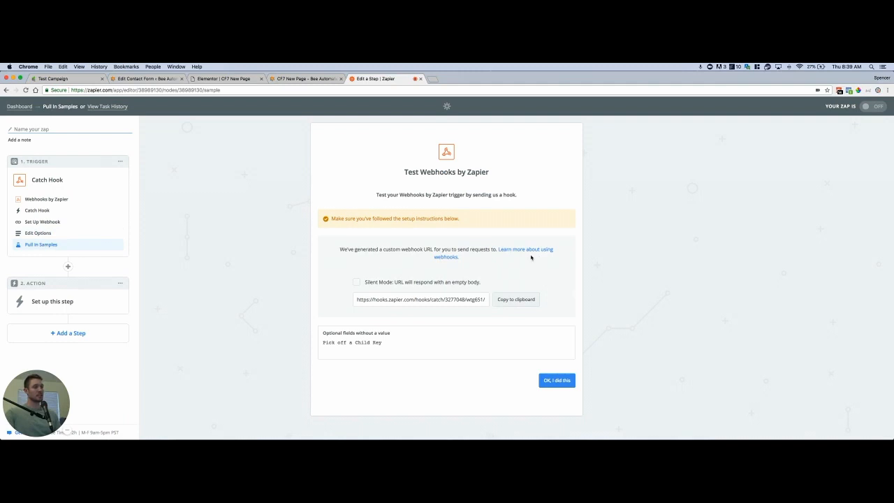
click(534, 299)
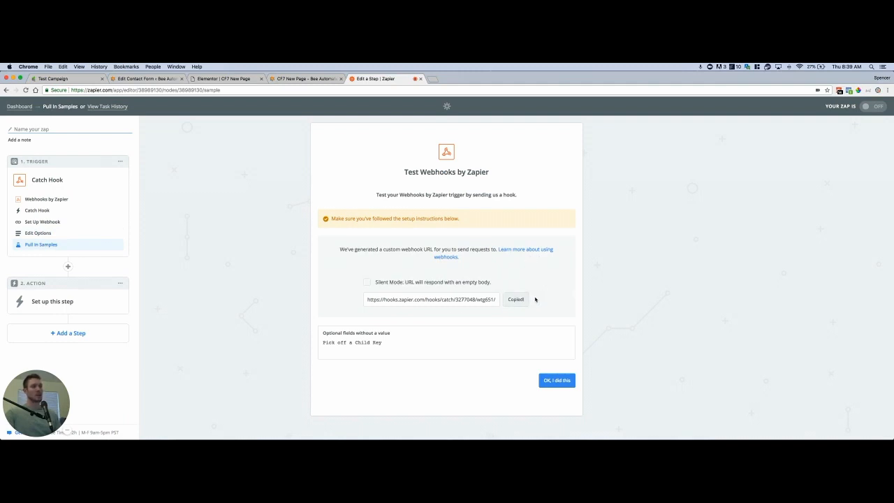
- Switch to the WordPress contact form editor, paste the copied webhook URL into its Zapier settings, enable Send to Zapier, and save the form
click(179, 80)
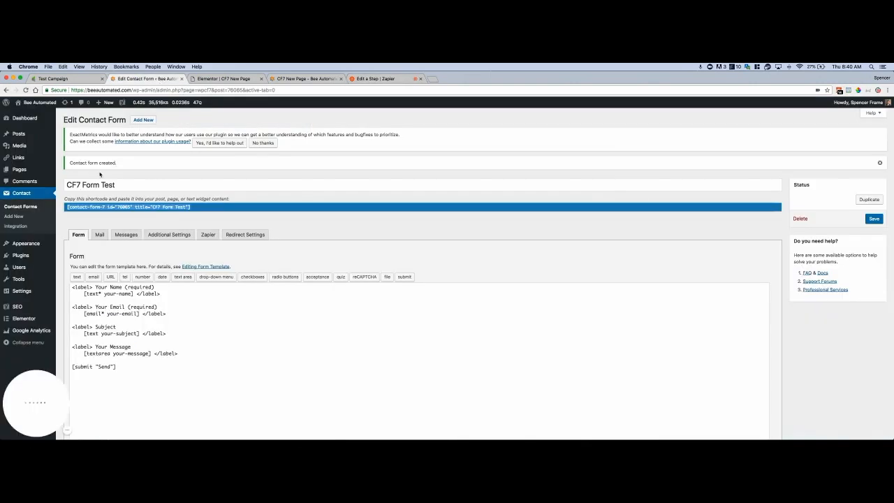
click(208, 235)
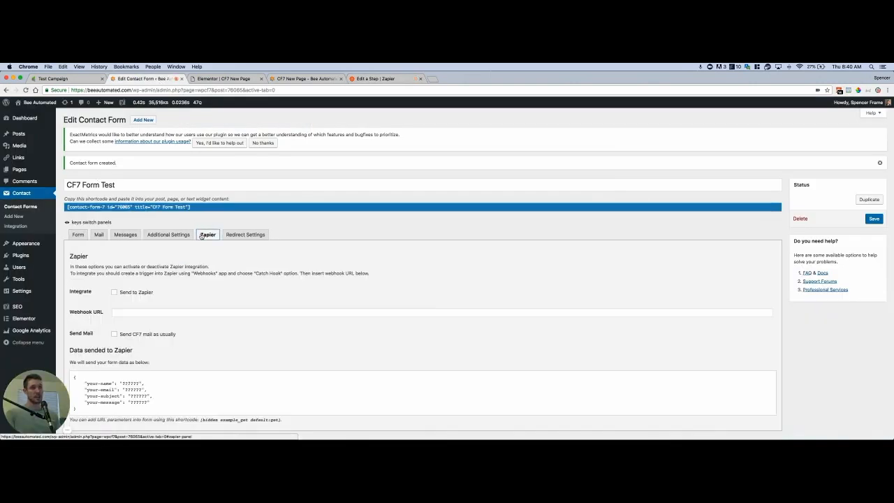
click(139, 311)
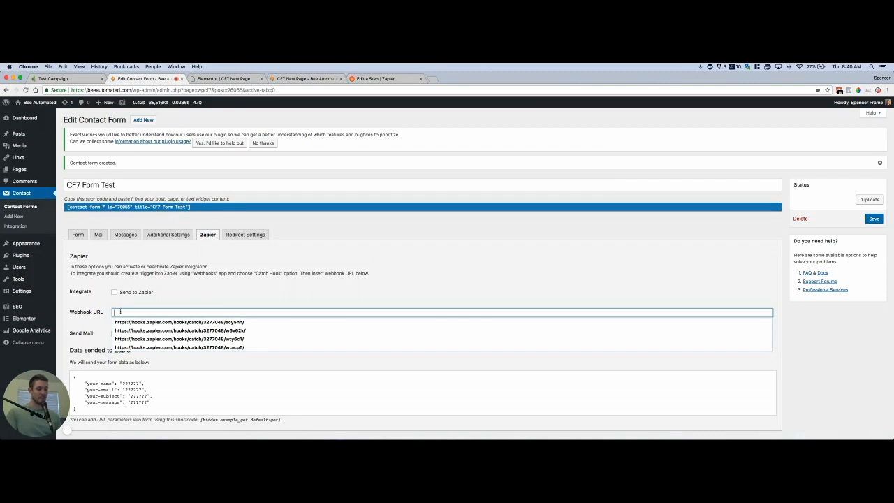
key(super+v)
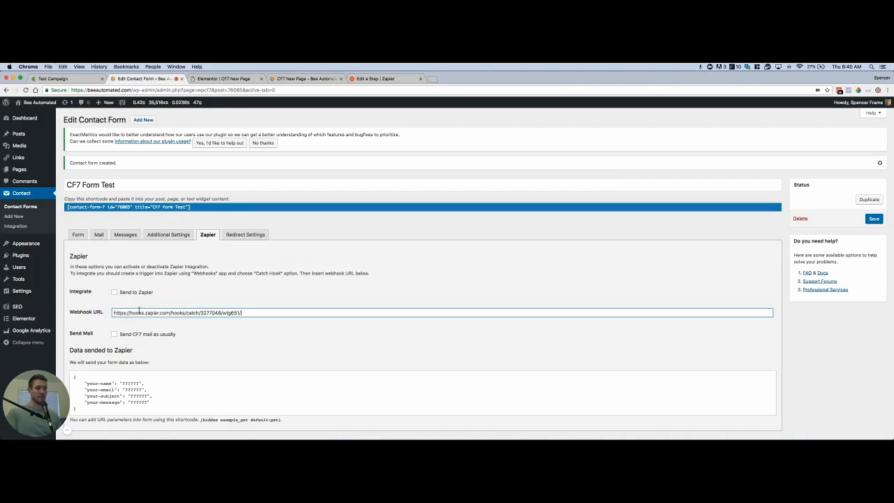
click(114, 292)
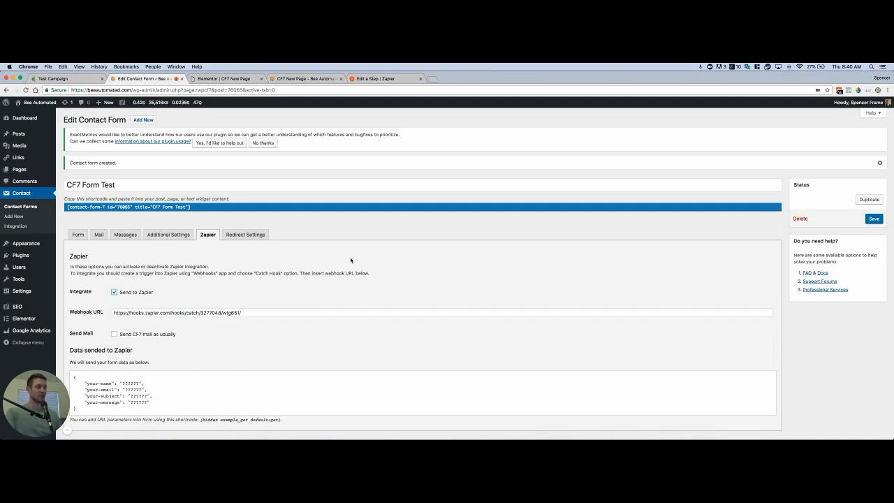
click(874, 219)
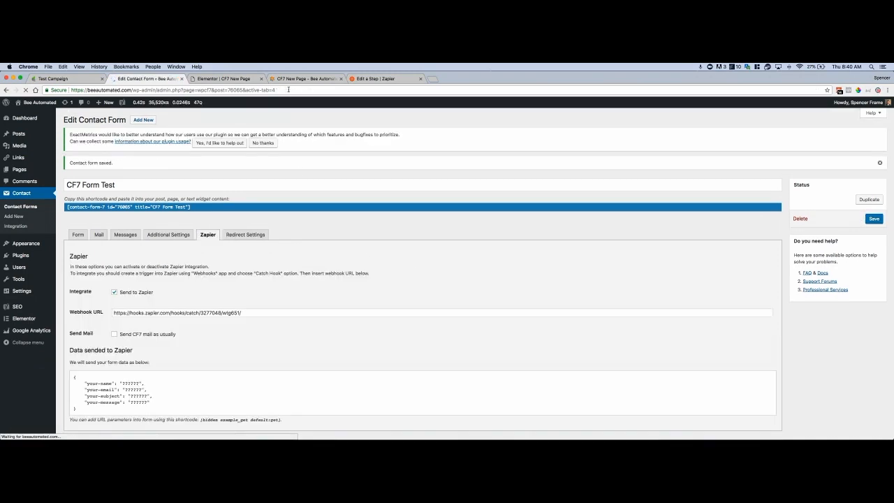
- Reload the CF7 New Page preview and start the Zapier trigger test that looks for an incoming hook
click(286, 79)
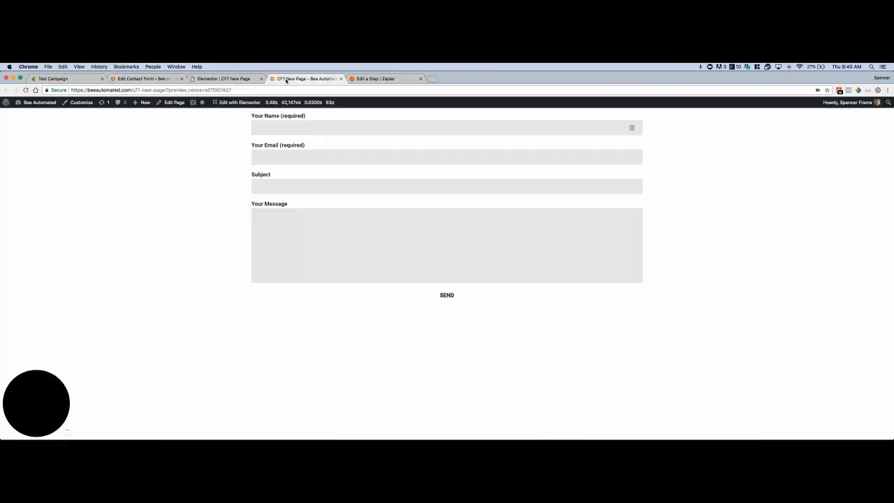
click(26, 90)
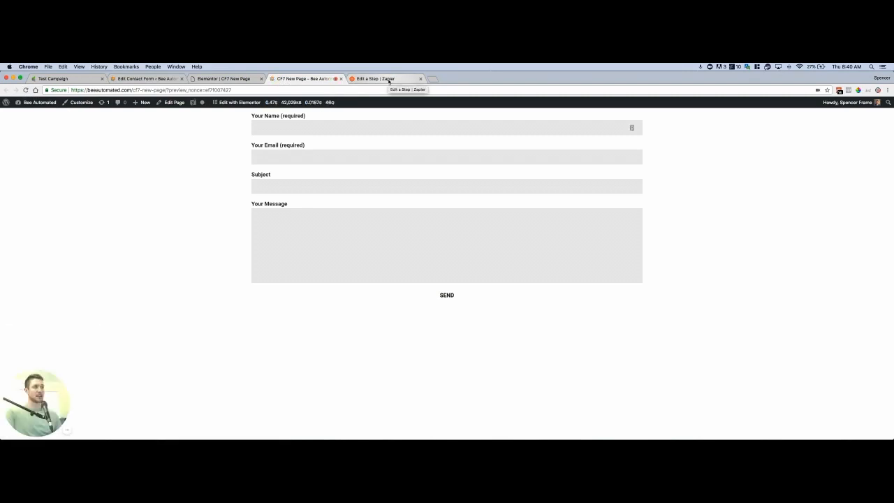
click(389, 80)
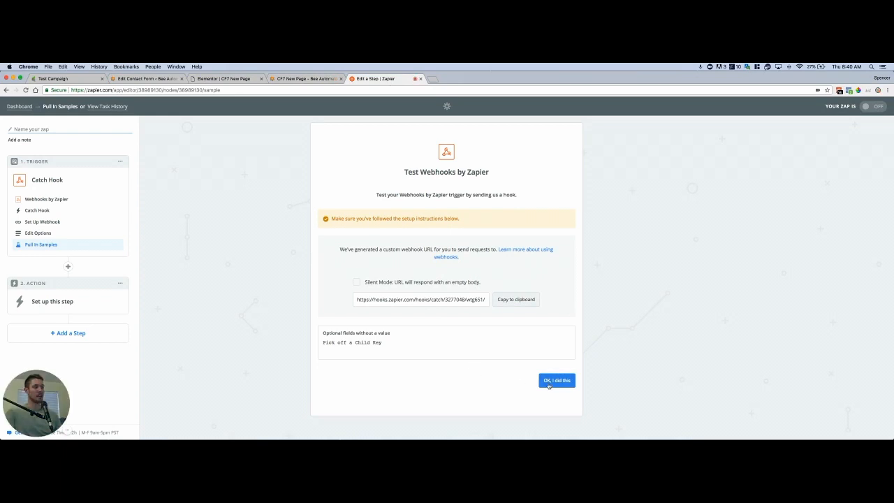
click(549, 383)
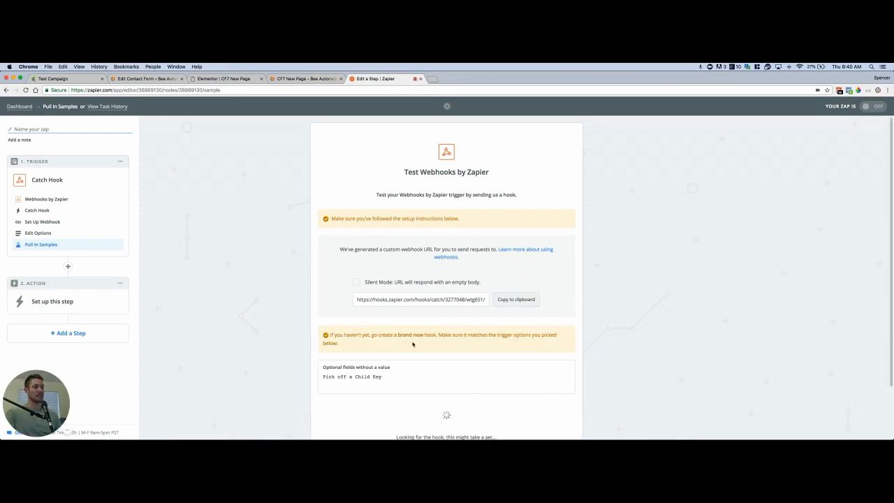
scroll(412, 344, down, 2)
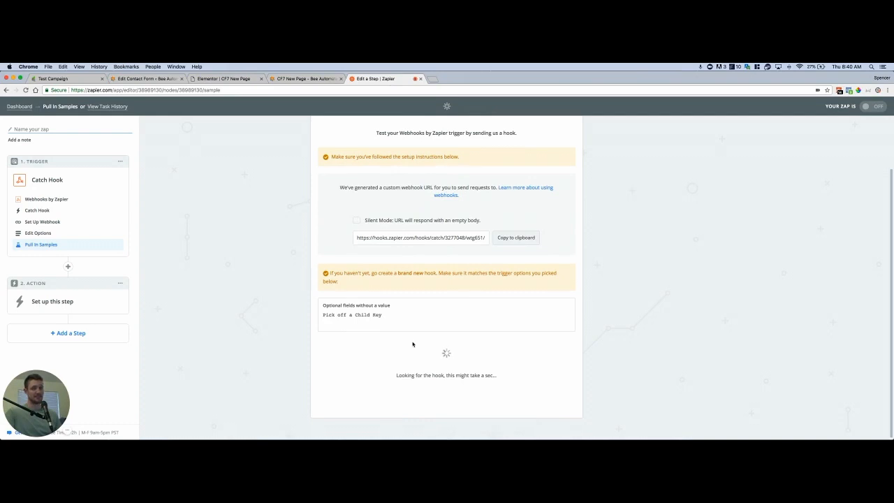
- Switch back to the form preview page and fill in the test contact's name and email
click(305, 78)
click(300, 129)
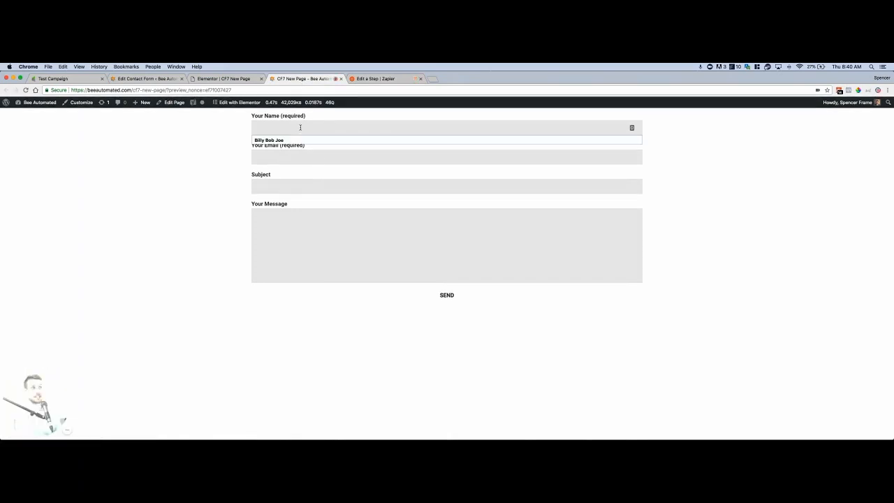
text(Billy)
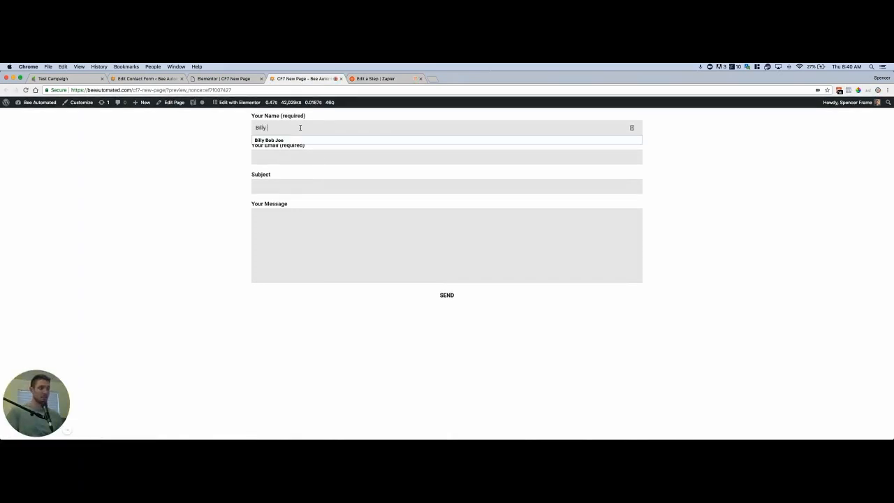
key(Down)
key(Tab)
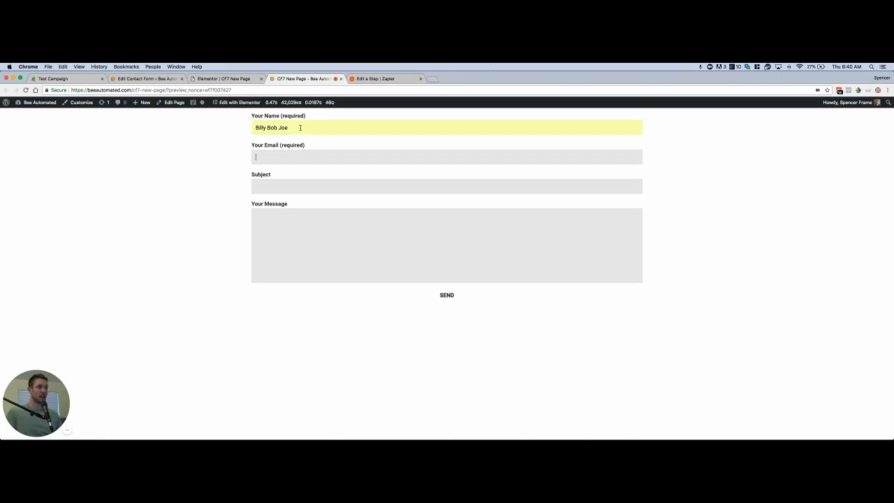
text(bi)
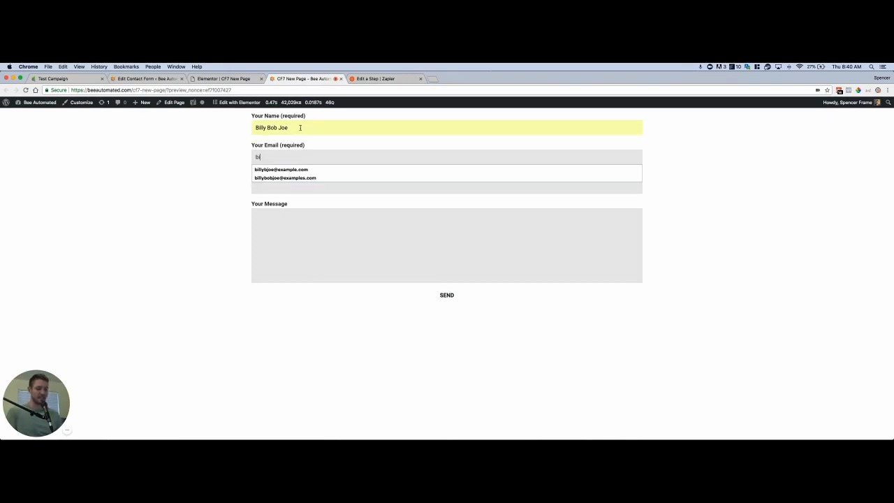
text(llybobjo)
key(Down)
key(Return)
- Enter "Test Subject" as the subject and "This is my test message" as the message, and send the form
click(301, 182)
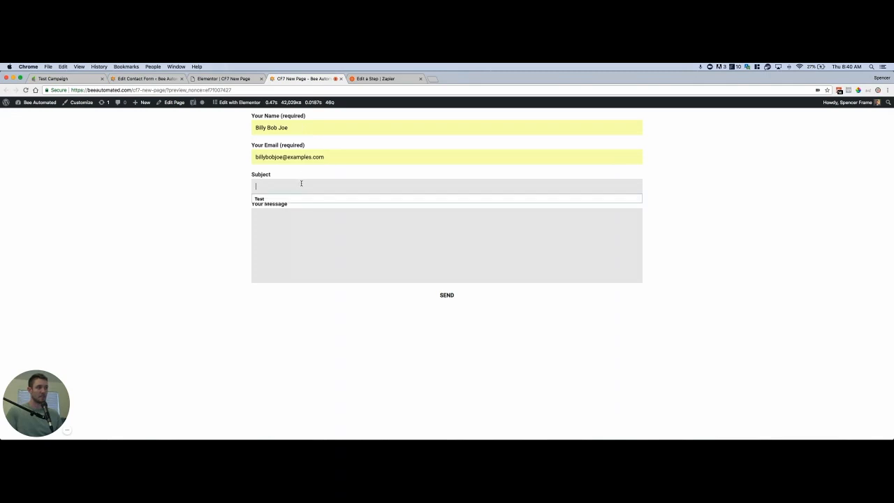
text(Test)
key(Tab)
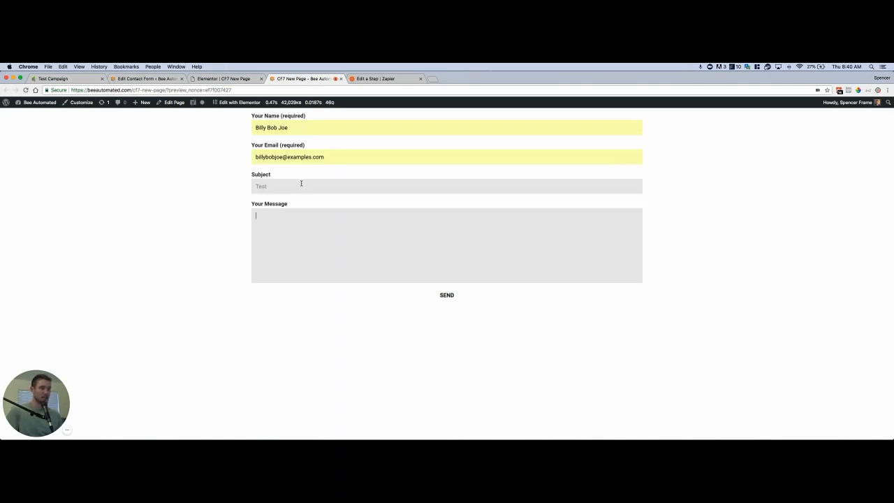
text(This is my test message)
click(301, 183)
text(Subject)
click(359, 328)
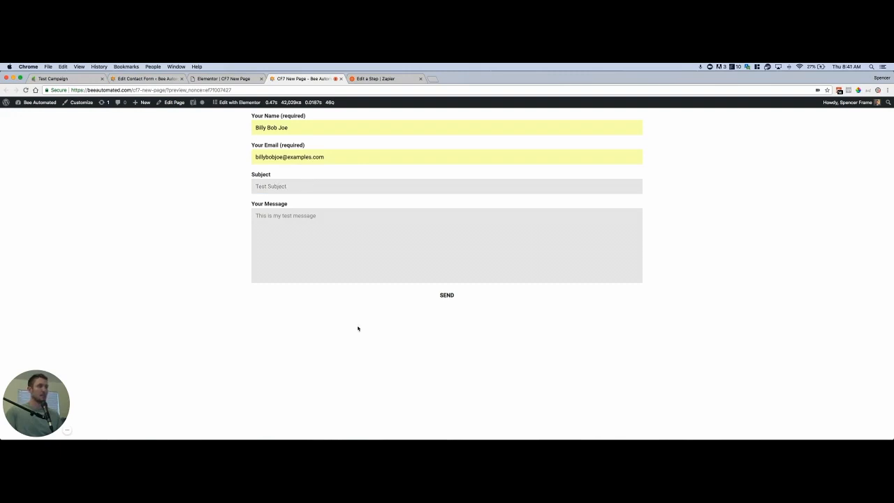
click(443, 296)
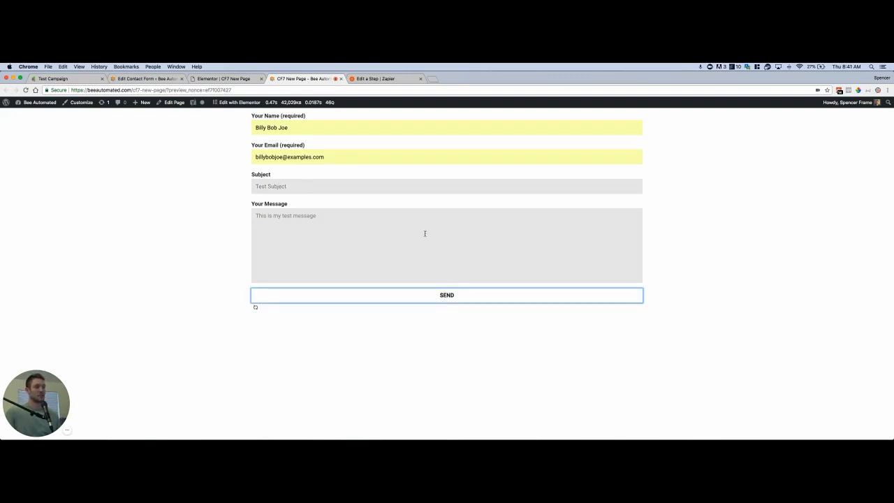
- Return to Zapier and set the action to Infusionsoft's Create/Update Contact using the Bee Automated account
click(367, 80)
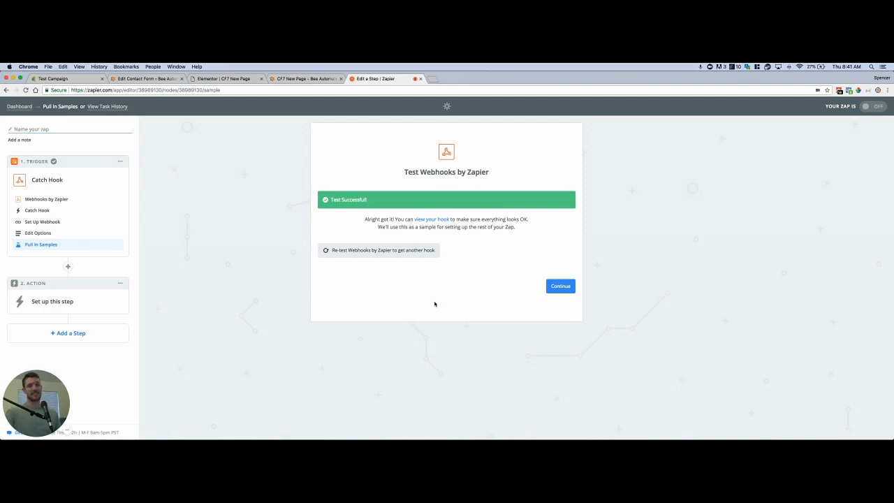
click(554, 287)
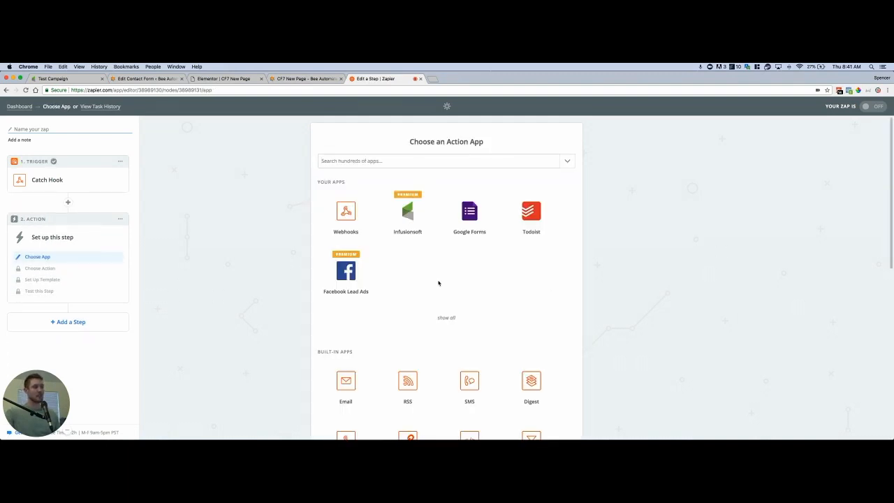
click(419, 231)
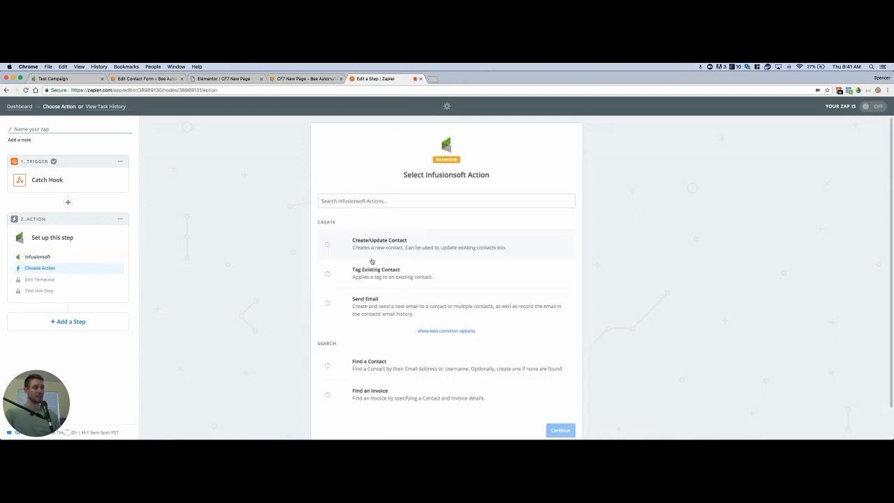
click(334, 246)
click(550, 432)
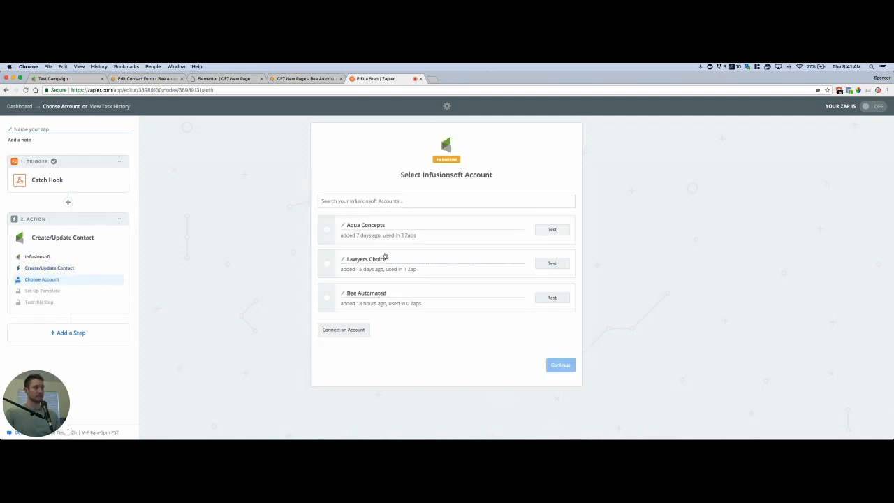
click(328, 298)
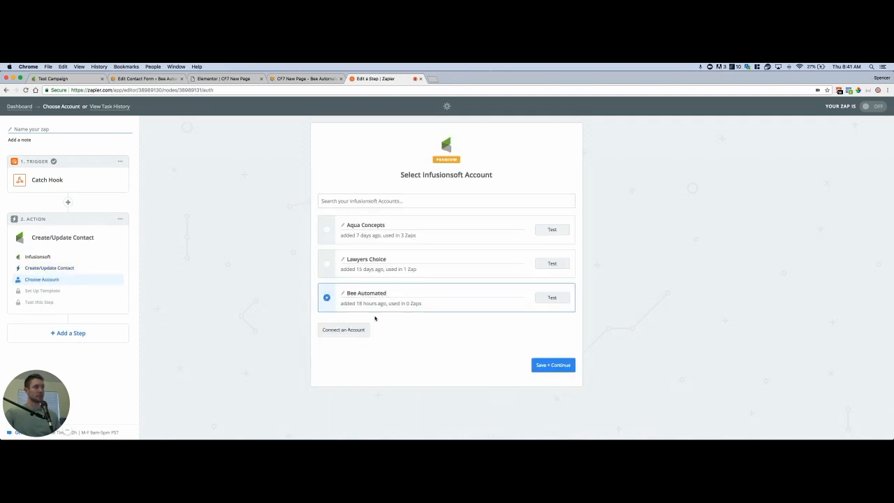
click(537, 365)
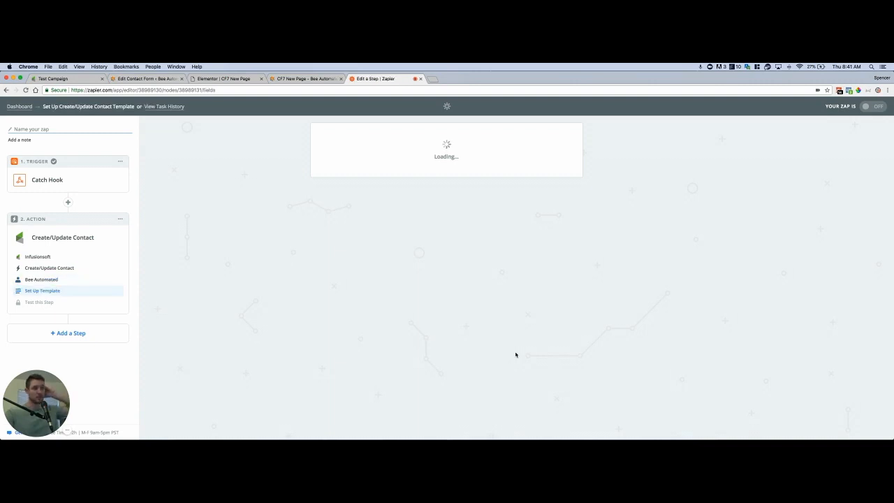
- Map the Infusionsoft contact's Email field to the Your Email value from the Catch Hook
scroll(443, 304, down, 2)
scroll(445, 303, up, 2)
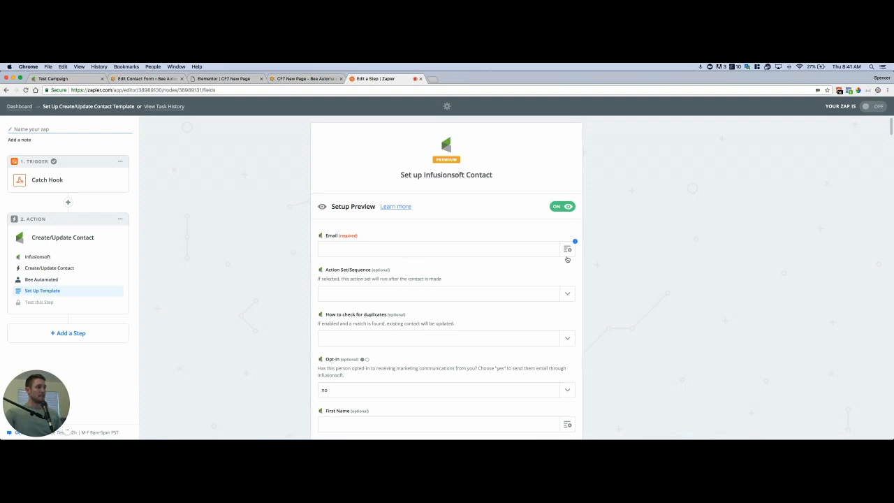
click(567, 251)
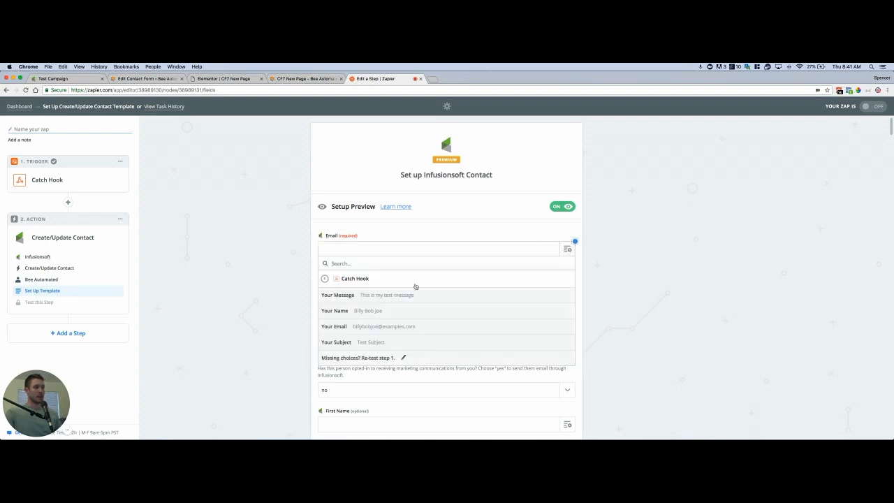
click(348, 331)
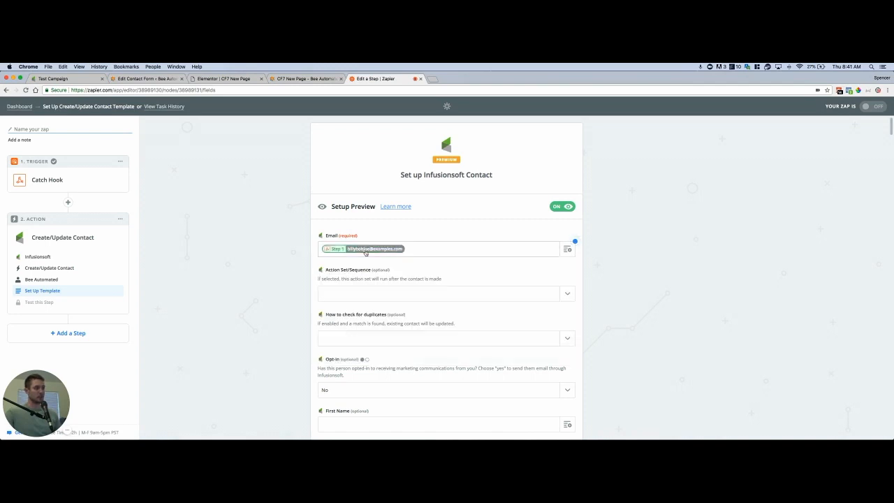
- Set the contact's Opt-in to Yes and the duplicate check to Email
scroll(371, 286, down, 1)
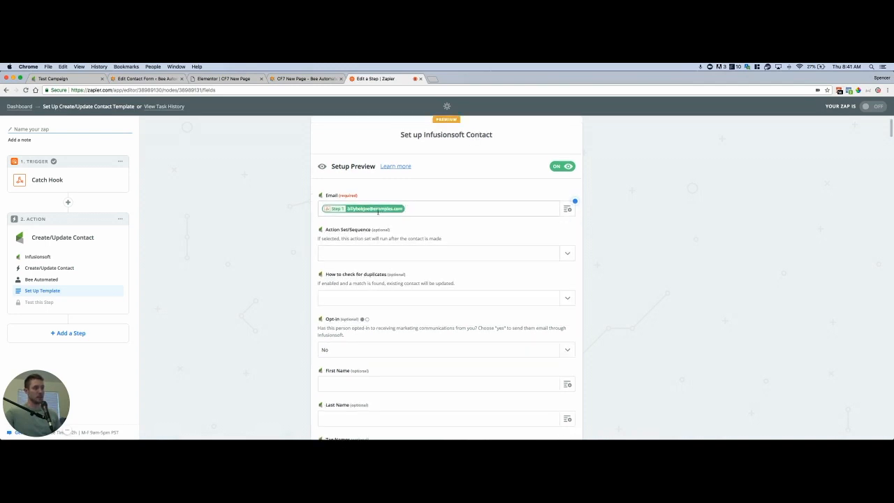
scroll(354, 277, down, 1)
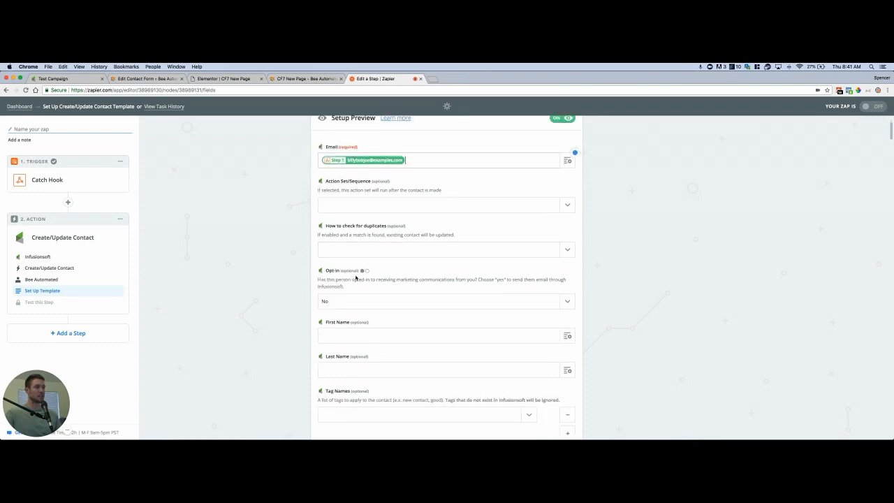
scroll(362, 245, down, 1)
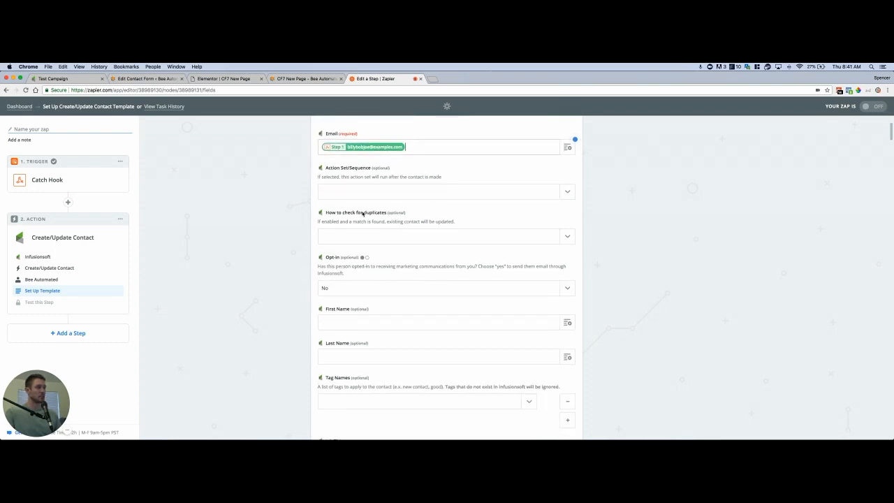
click(341, 289)
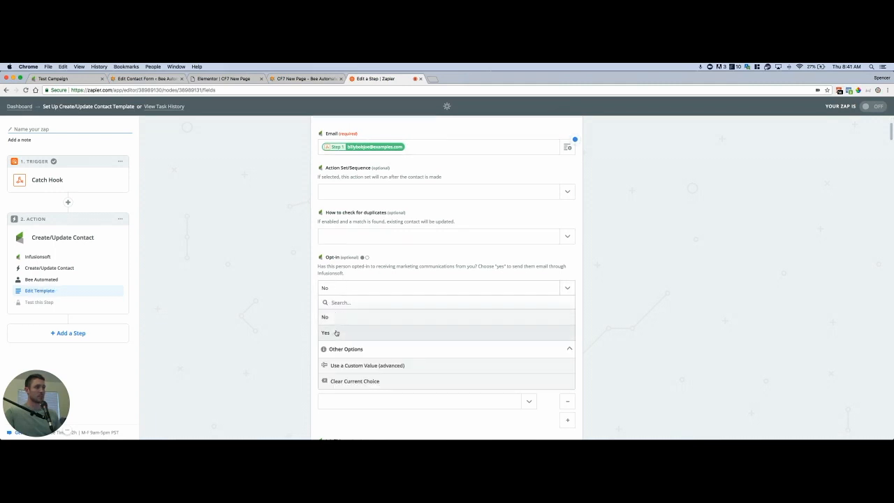
click(336, 332)
click(352, 237)
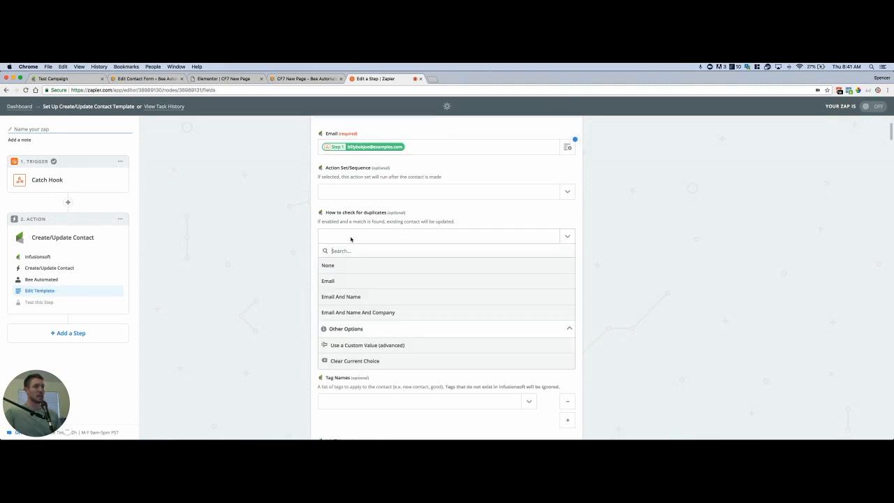
click(351, 283)
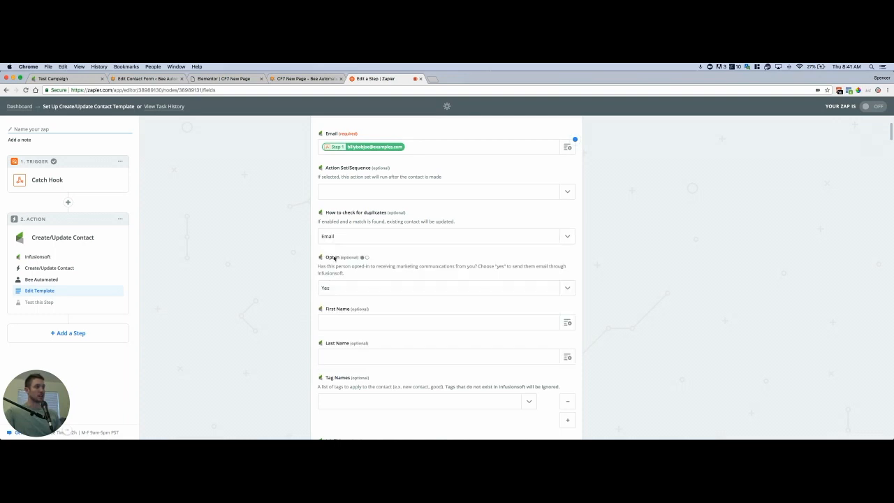
scroll(342, 258, down, 2)
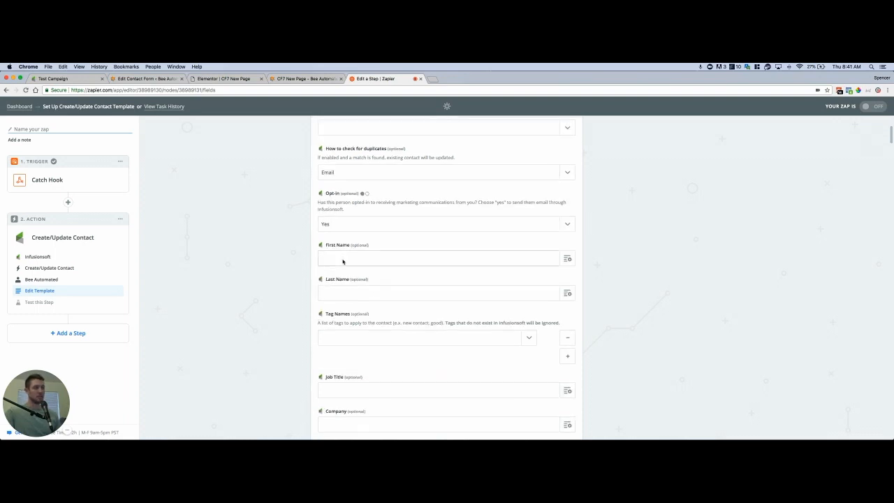
- Map the Infusionsoft contact's First Name field to the Your Name value from the Catch Hook
click(566, 254)
click(395, 313)
scroll(349, 315, down, 1)
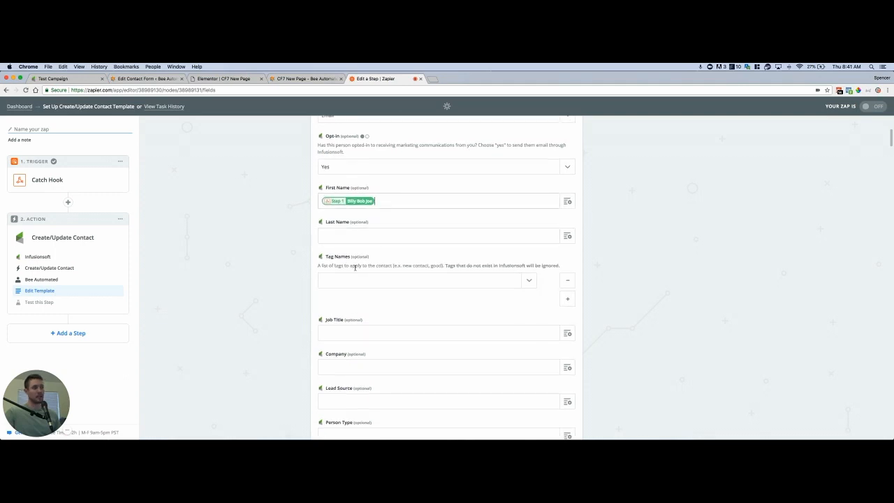
- Fill the contact's Person Notes with the Catch Hook's Your Subject value and, on a new line, the Your Message value
scroll(372, 280, down, 1)
scroll(371, 312, down, 3)
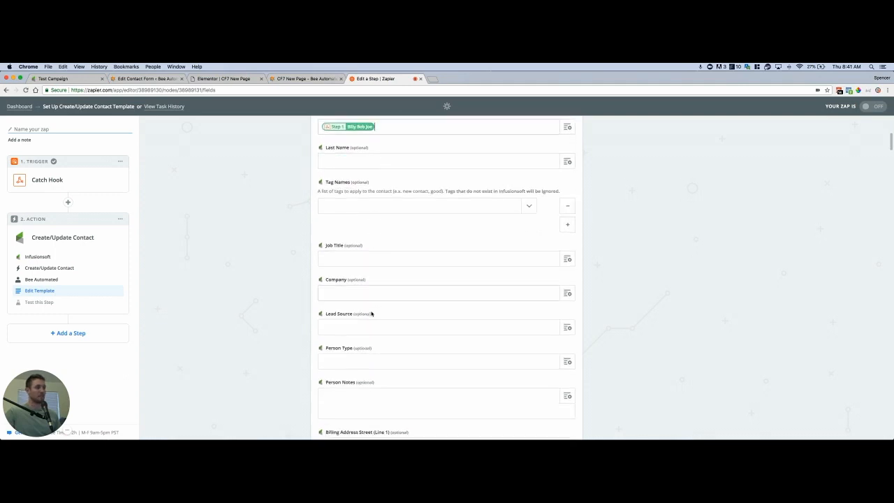
click(567, 330)
scroll(374, 378, down, 1)
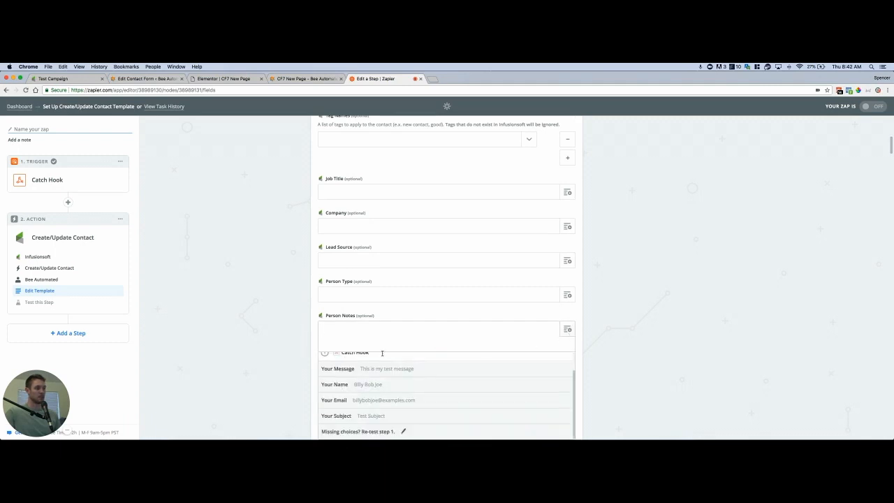
click(362, 414)
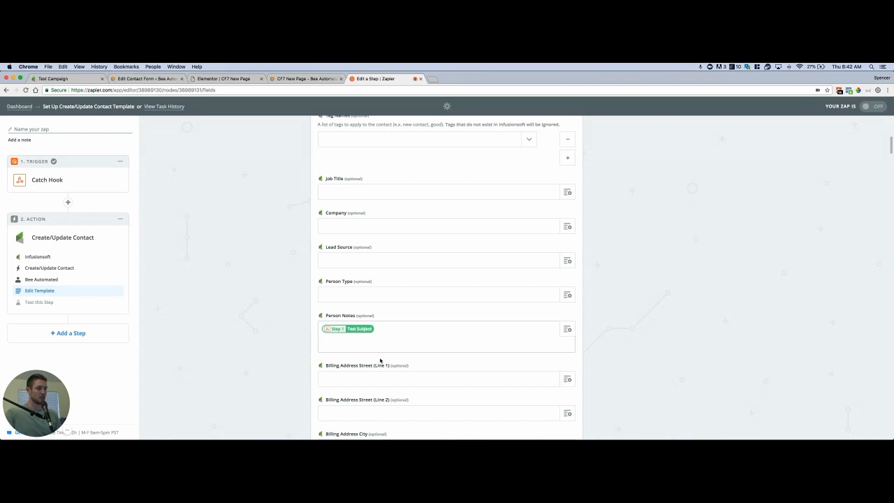
key(Return)
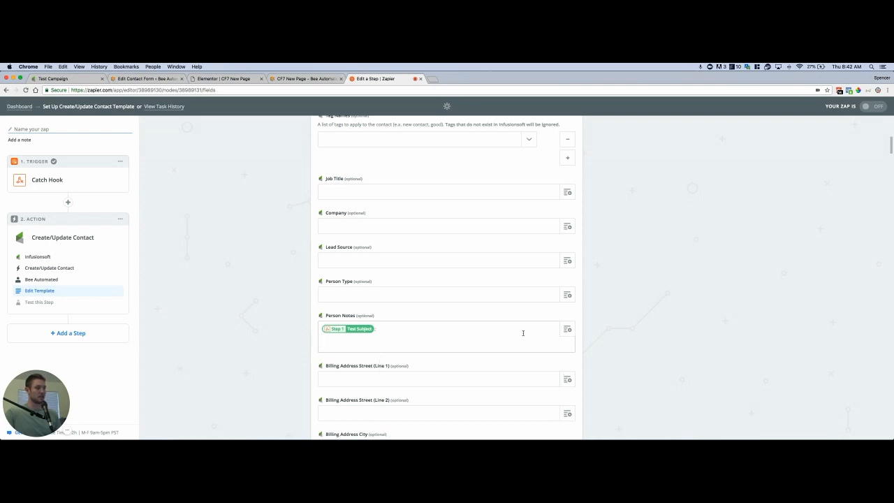
click(568, 329)
scroll(415, 342, down, 2)
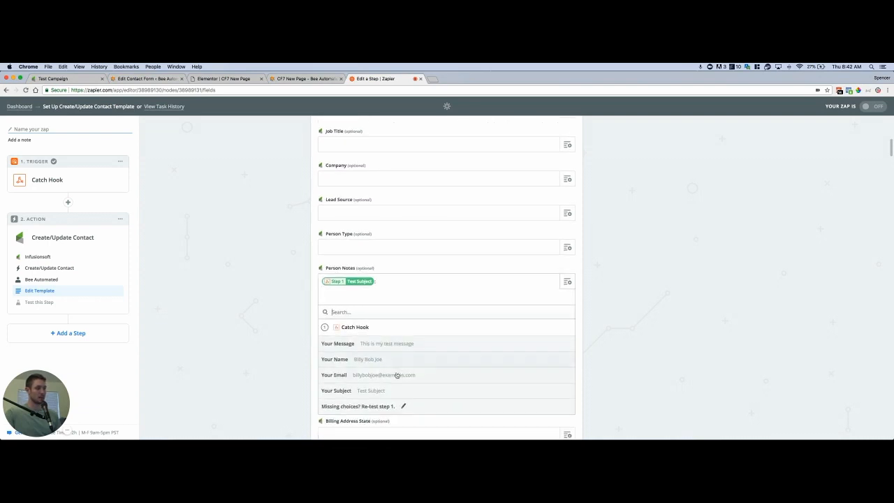
click(392, 344)
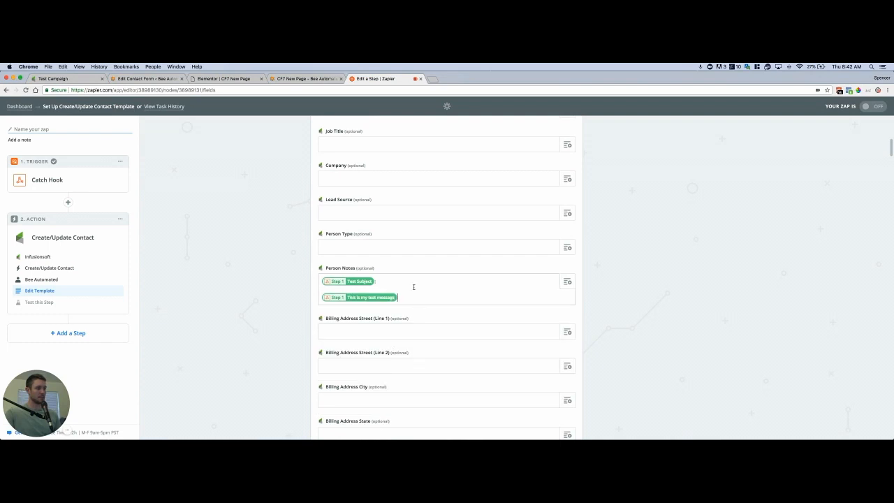
- Set the contact's Tag Names to CF7 Lead, reloading the tag choices from Infusionsoft
scroll(413, 287, up, 5)
click(397, 270)
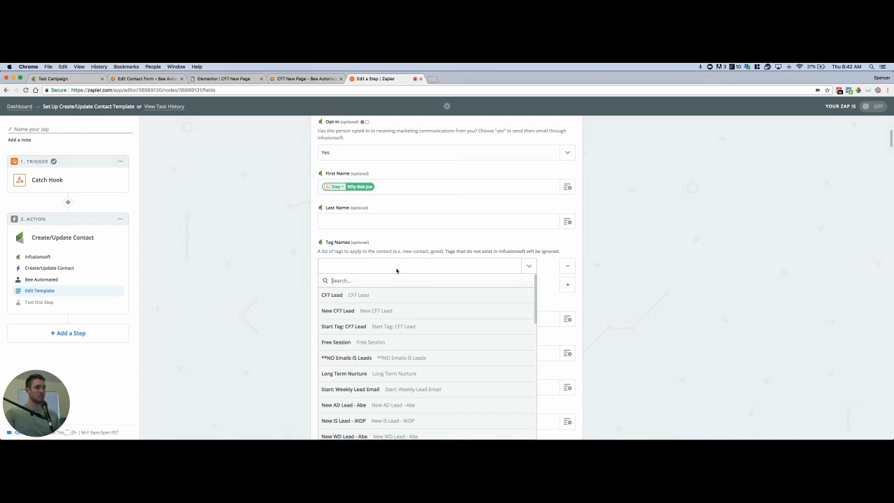
click(349, 294)
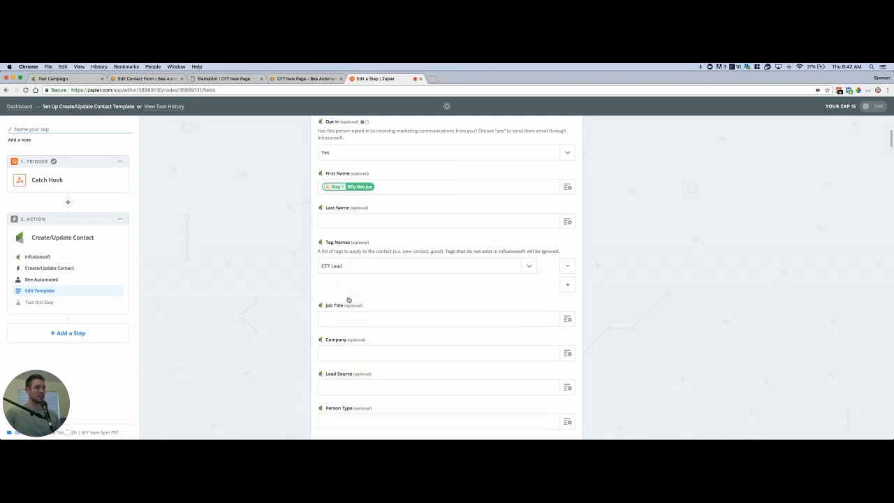
click(364, 271)
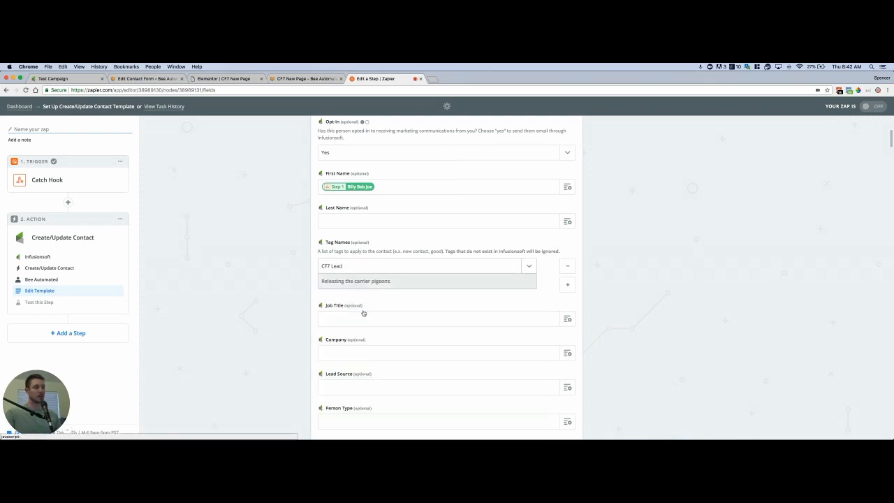
scroll(362, 303, down, 15)
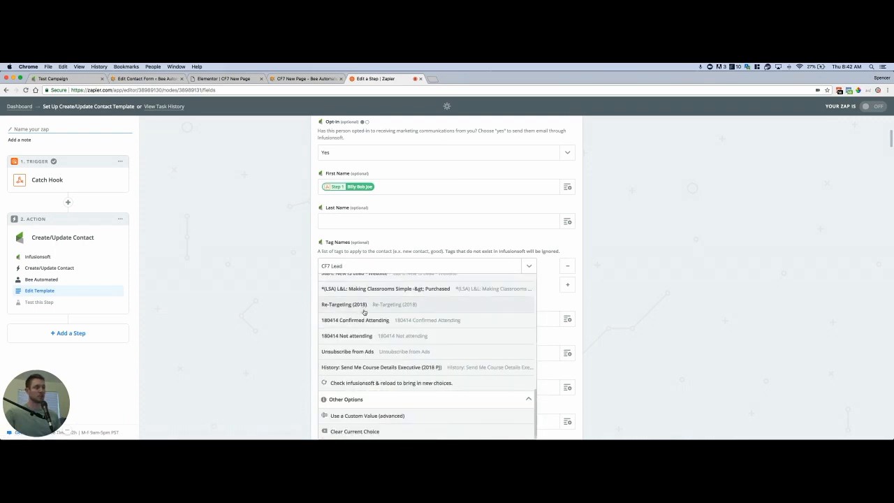
click(365, 384)
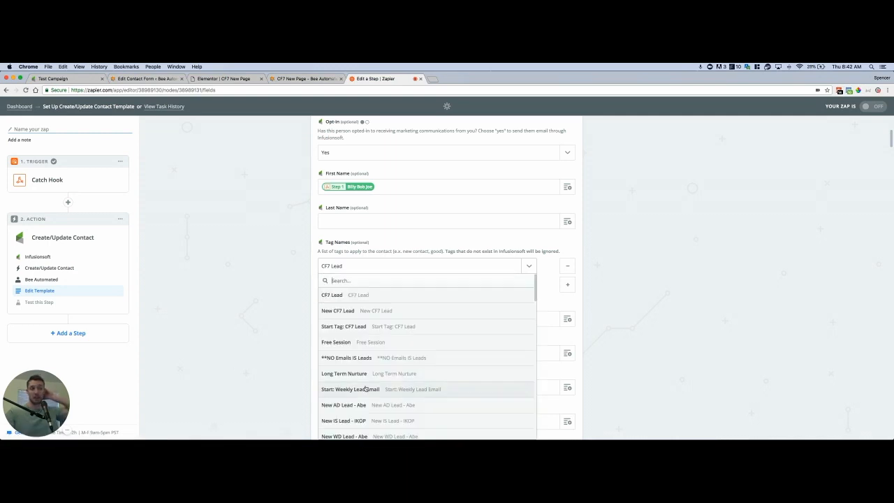
click(368, 298)
- Continue past the contact template, leaving its remaining fields empty, and send the test contact to Infusionsoft
scroll(437, 317, down, 20)
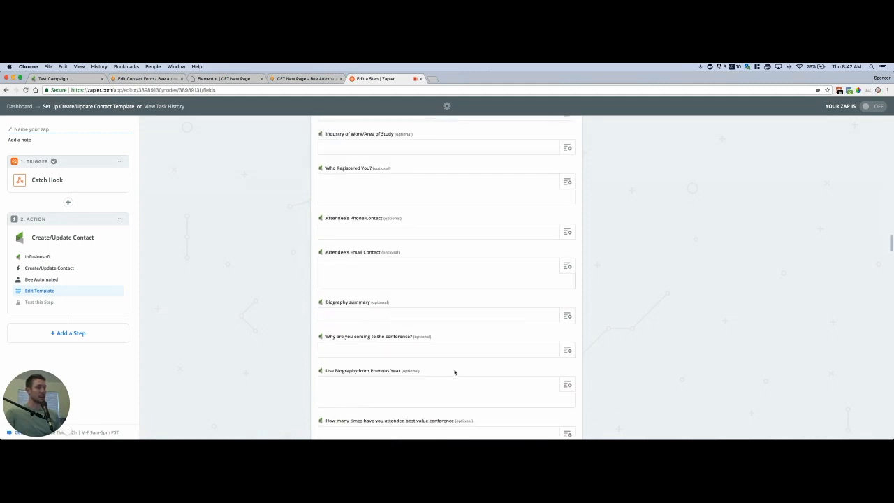
scroll(470, 407, down, 10)
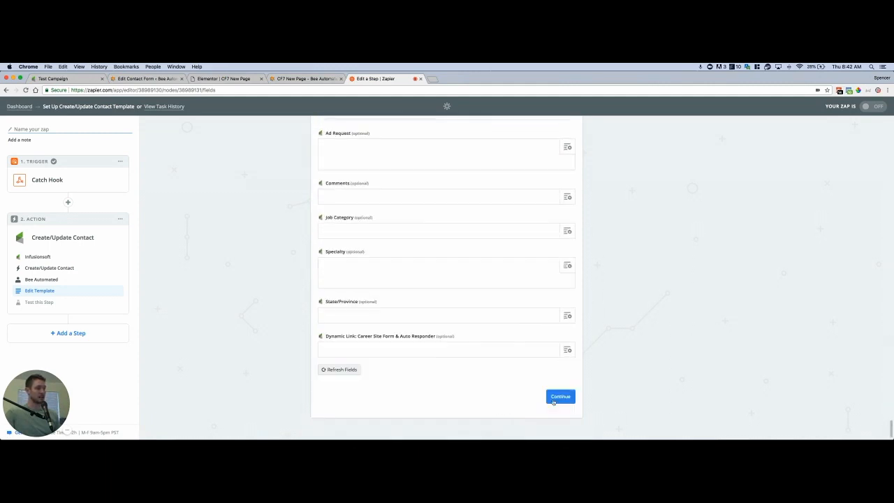
click(554, 401)
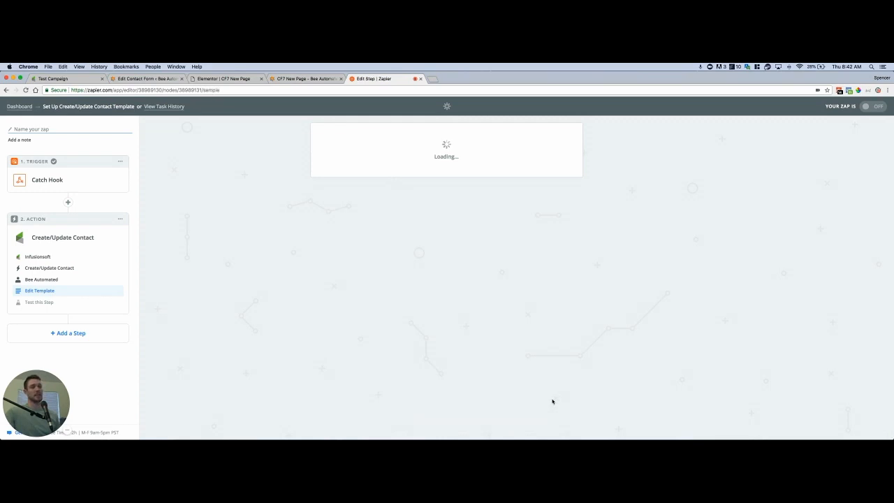
scroll(517, 382, down, 5)
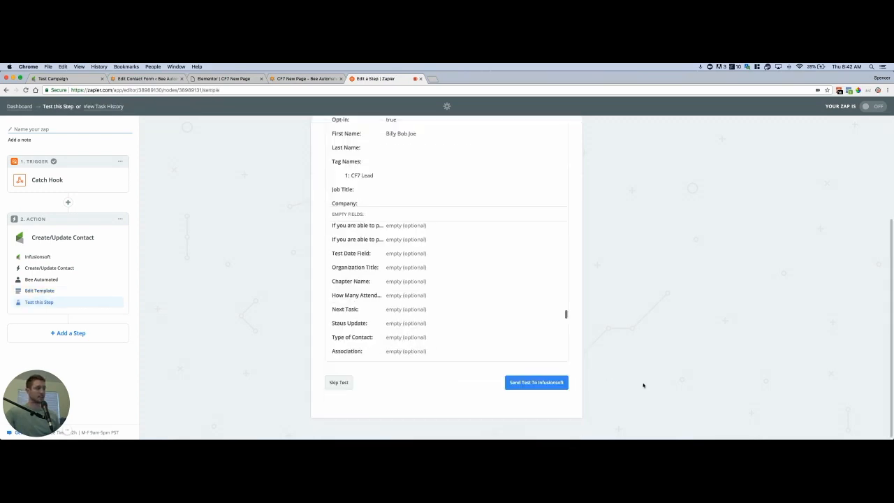
click(559, 383)
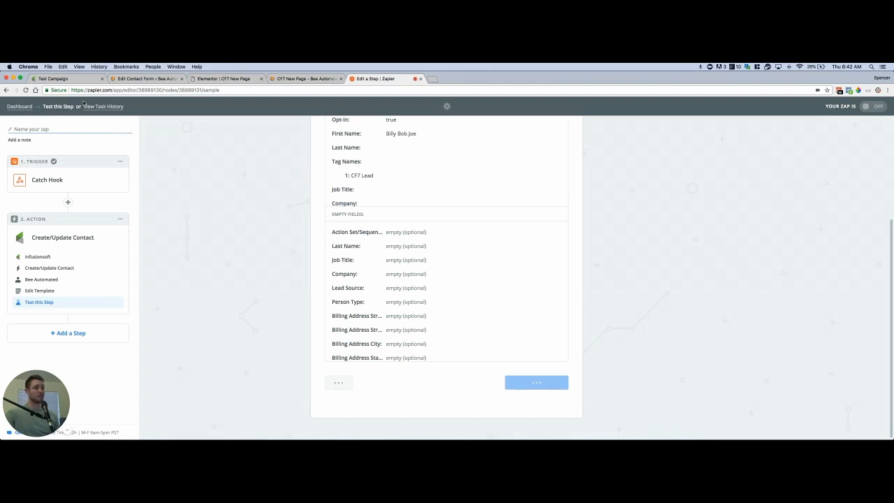
- Switch to Infusionsoft, check Test Campaign's reporting with the Current date preset, and return to editing the campaign
click(69, 78)
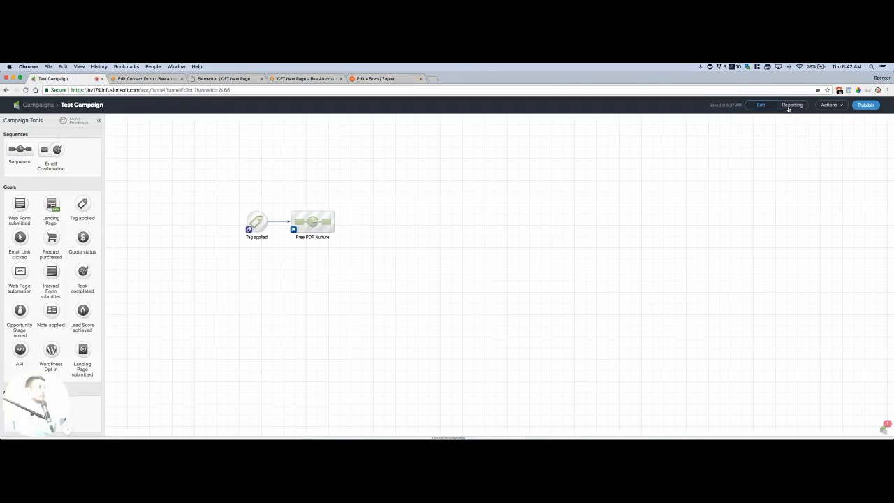
click(791, 106)
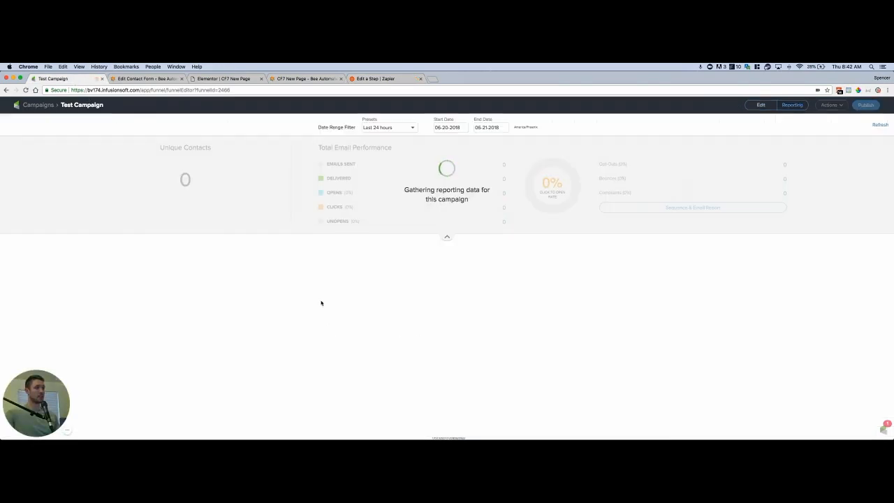
click(374, 129)
click(288, 315)
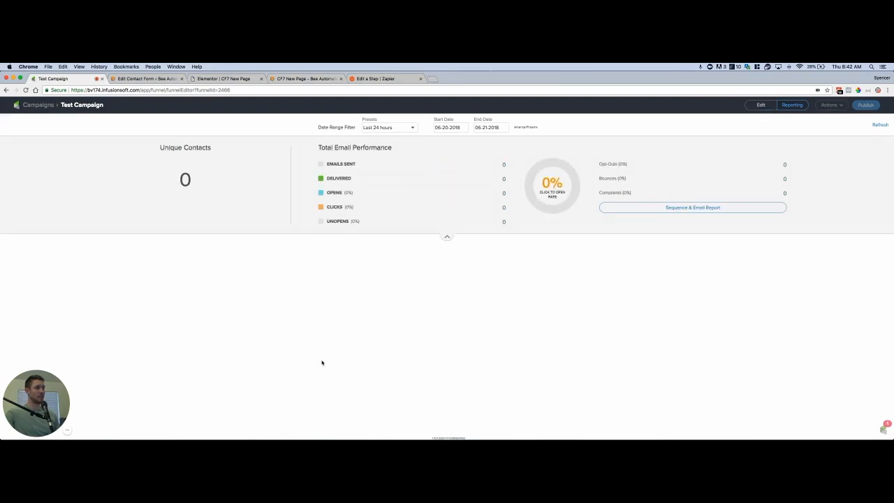
click(379, 128)
click(375, 137)
click(753, 108)
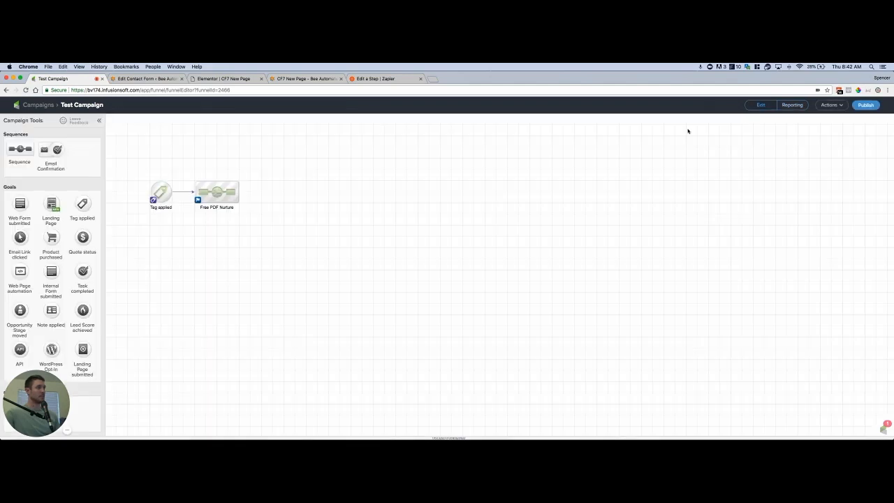
drag(216, 281, 400, 329)
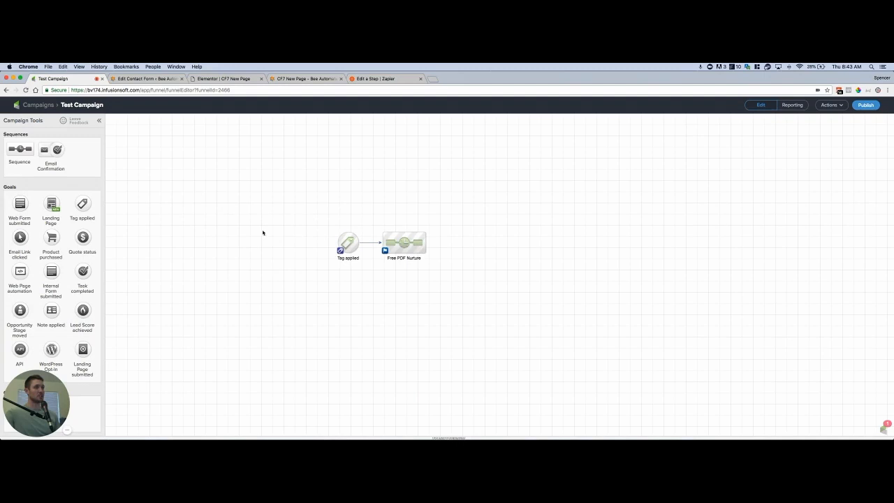
- Return to Zapier, finish the action setup, name the zap "CF7 > IS", and turn it on
click(148, 78)
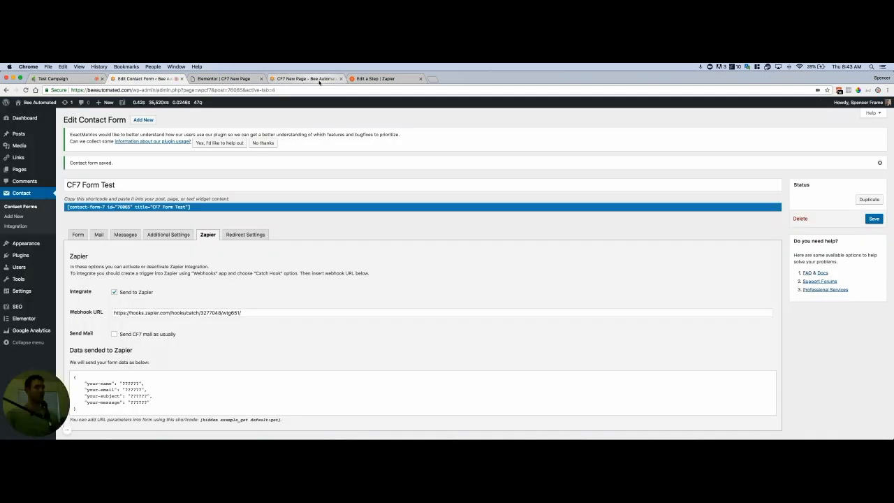
click(362, 80)
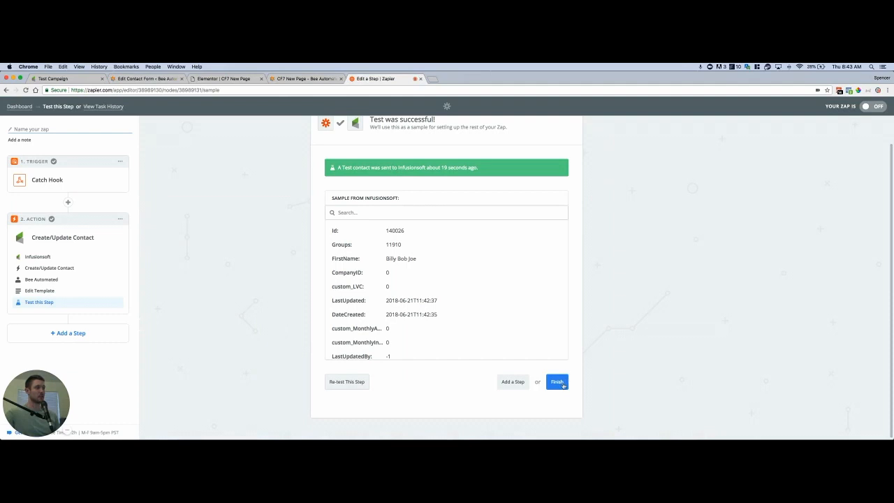
click(556, 382)
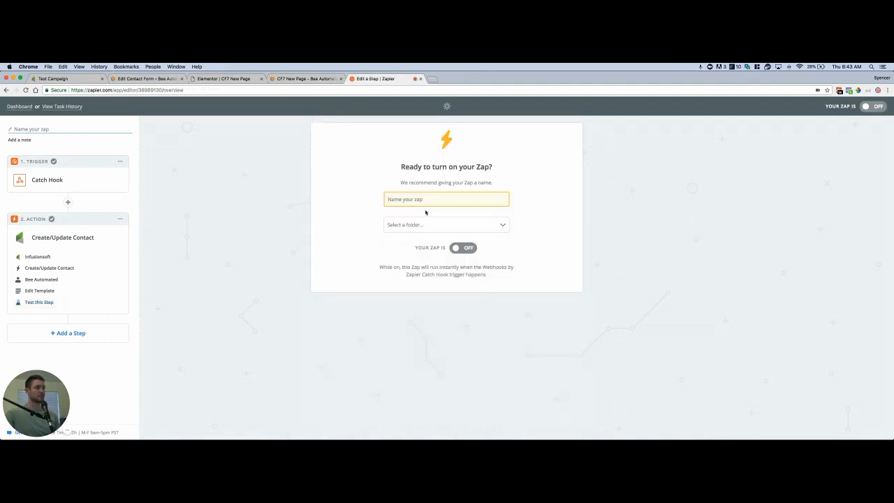
text(CF)
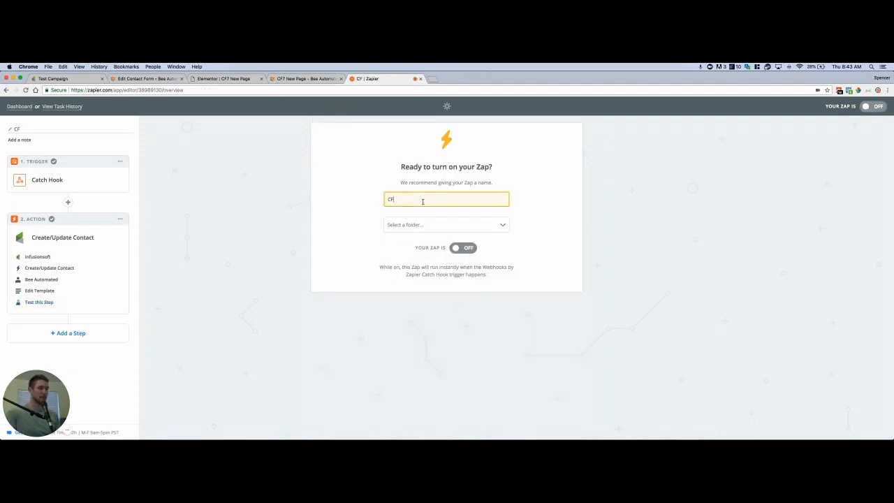
text(7 > )
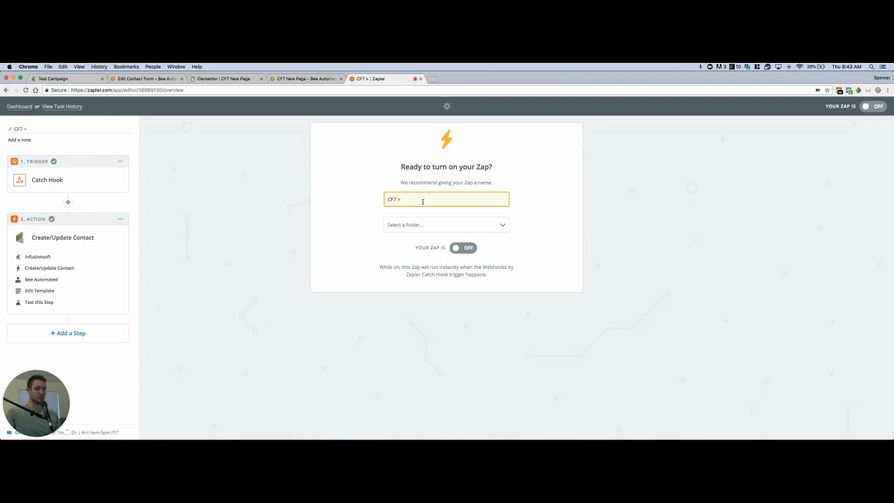
text(IS)
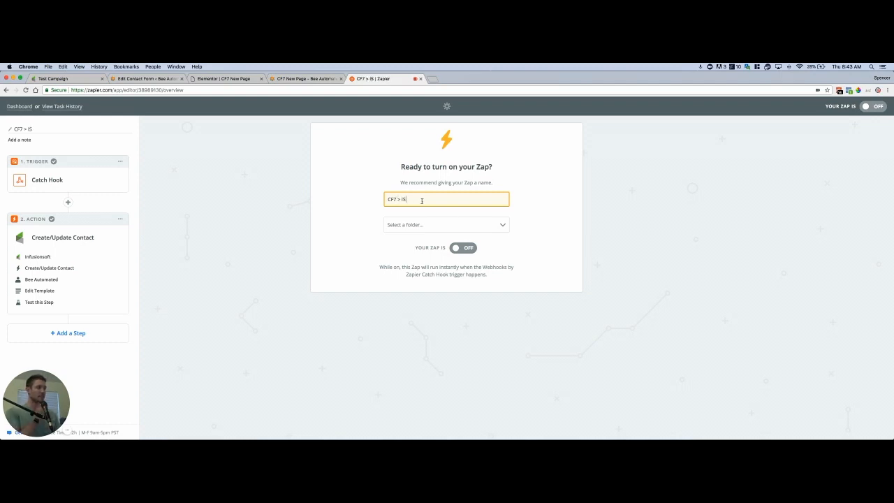
click(458, 251)
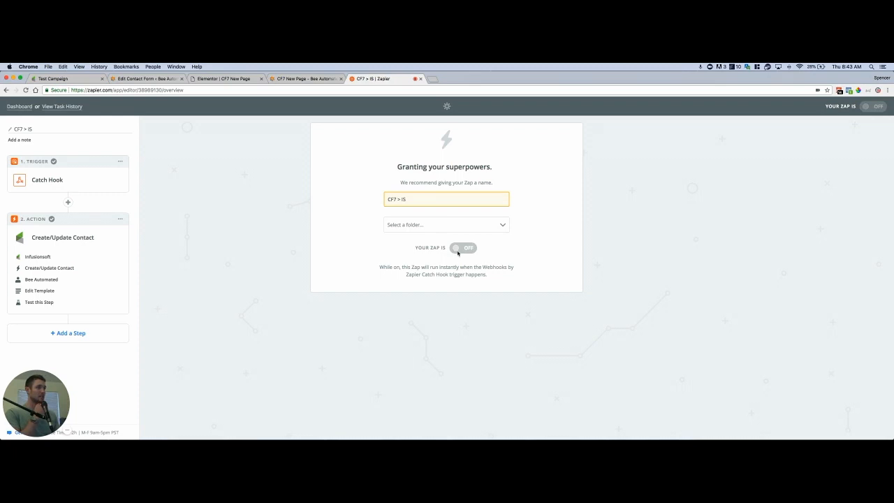
- Switch to the Infusionsoft campaign and publish Test Campaign
click(67, 79)
click(866, 105)
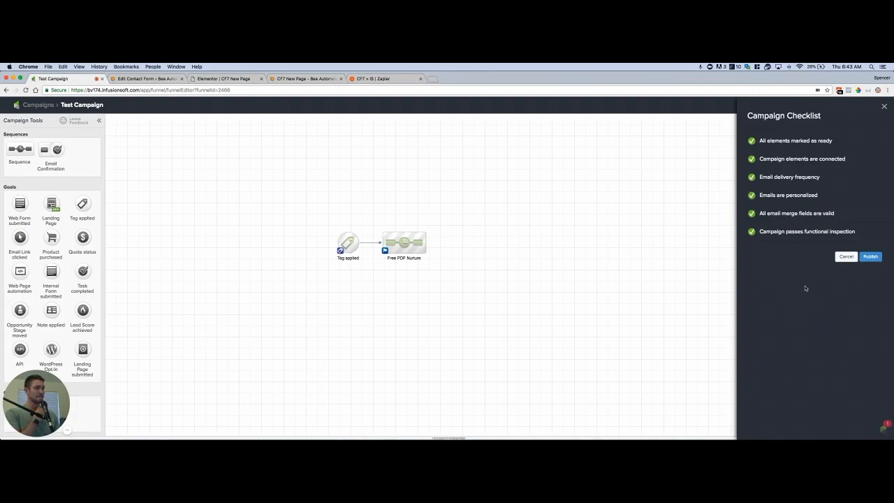
click(871, 257)
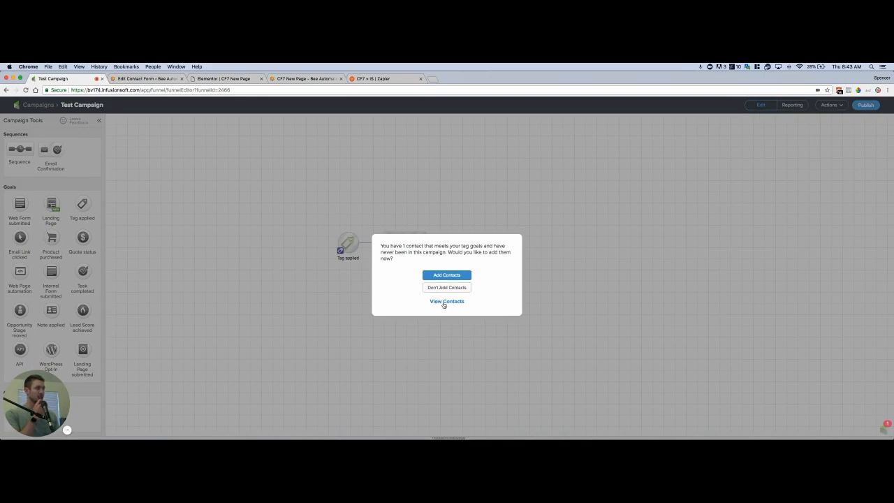
- Review the email address and campaign tag of the contact that meets the tag goal, and add it to the campaign
click(444, 302)
mouse_move(345, 196)
mouse_down()
mouse_move(407, 195)
mouse_move(344, 196)
mouse_up()
click(421, 230)
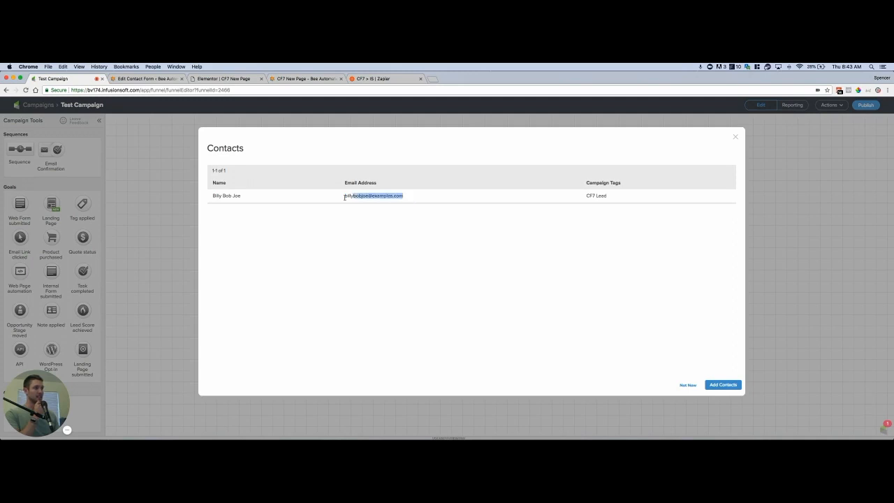
drag(587, 196, 609, 199)
click(602, 219)
click(723, 385)
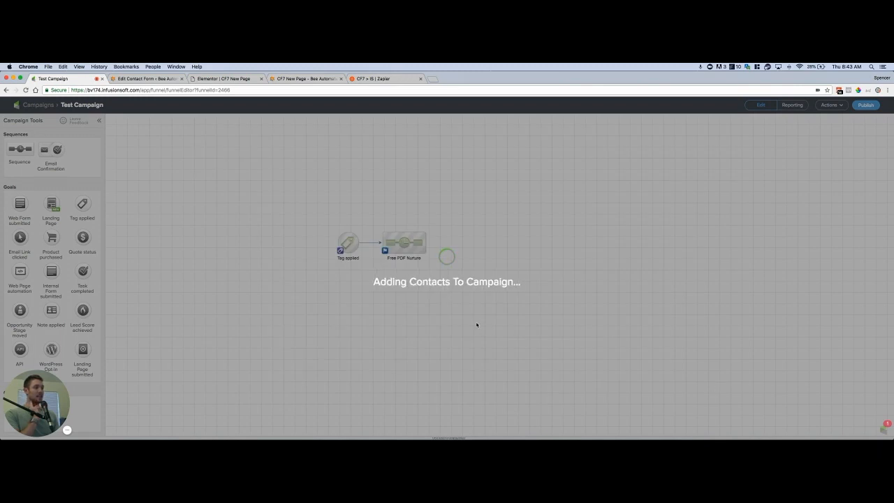
- Check the submitted contact form page, then view Test Campaign's reporting in Infusionsoft with the Current date preset
click(282, 79)
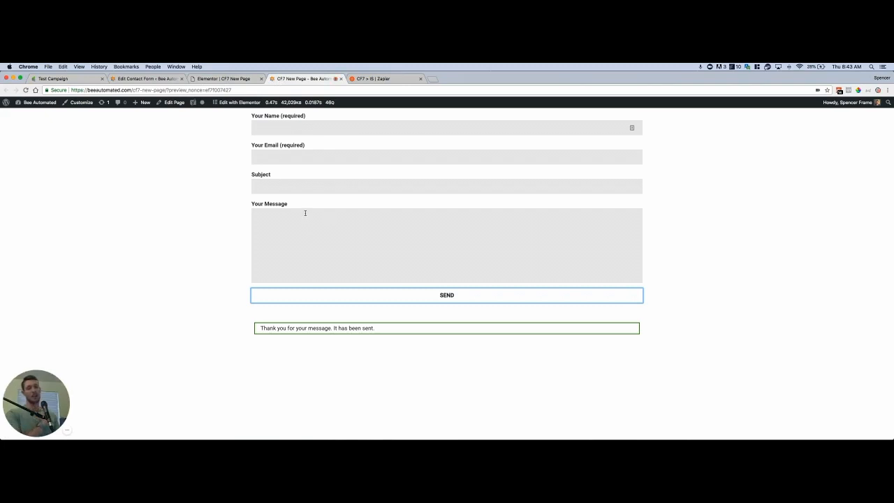
click(56, 81)
drag(130, 280, 357, 280)
click(391, 130)
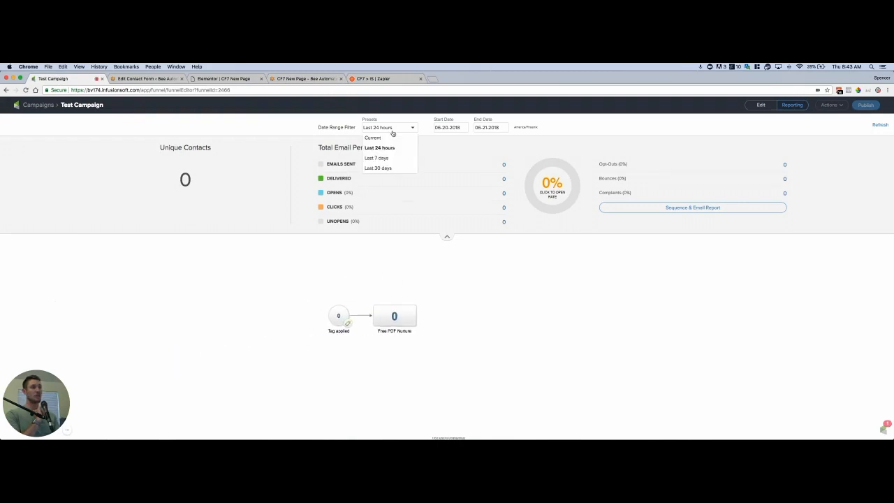
click(388, 140)
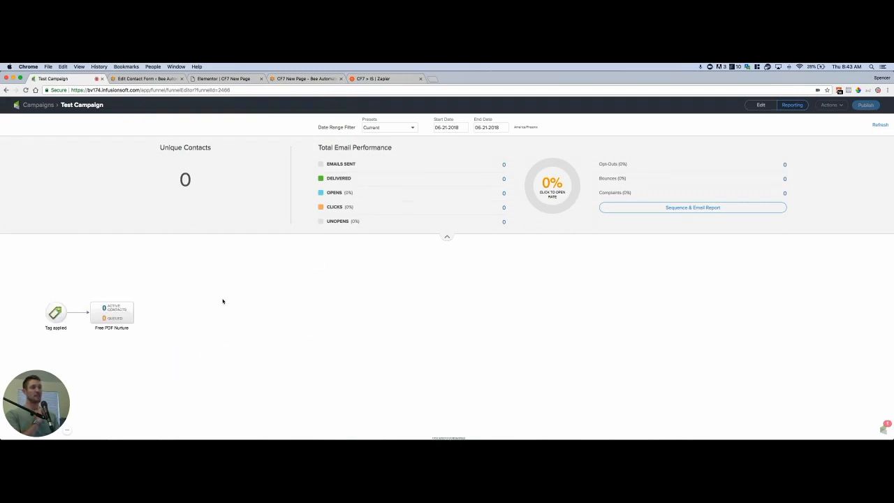
drag(222, 301, 494, 320)
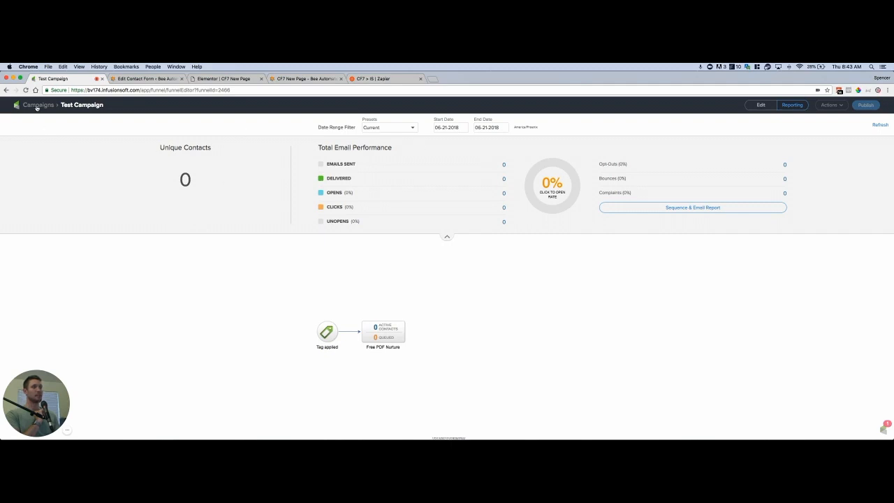
- Refresh Test Campaign's reporting by switching to edit mode and back, and filter it by the Current date preset again
click(762, 106)
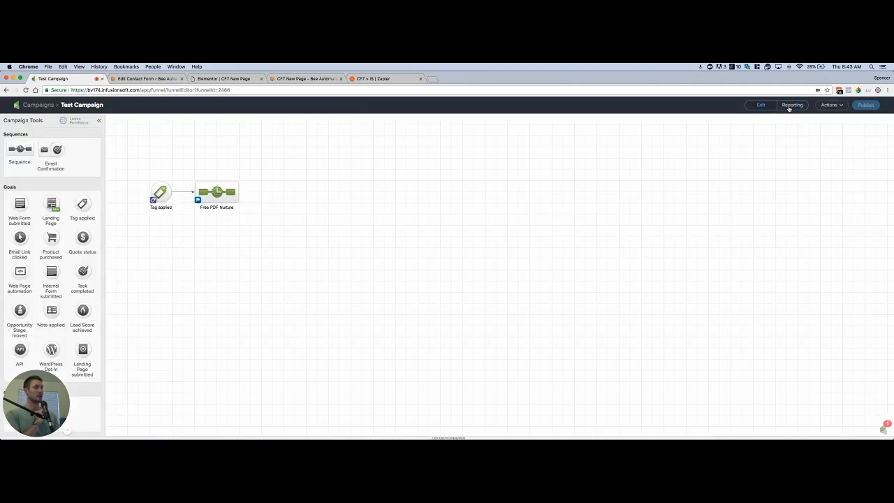
click(788, 107)
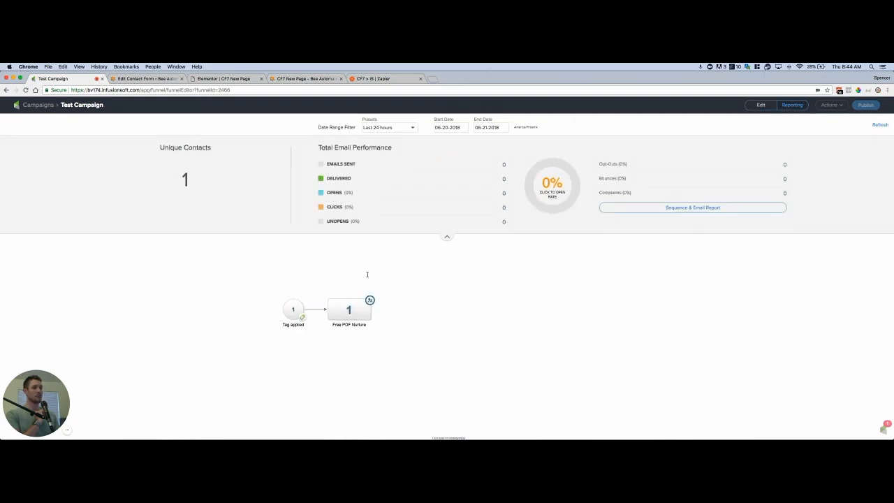
click(385, 128)
click(382, 138)
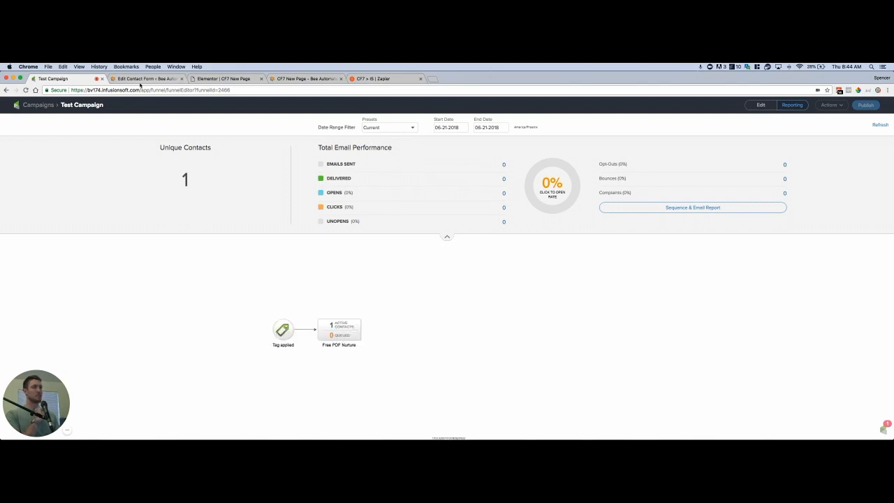
- Review the Zapier settings of CF7 Form Test in WordPress, and switch to the CF7 > IS zap in Zapier
click(147, 78)
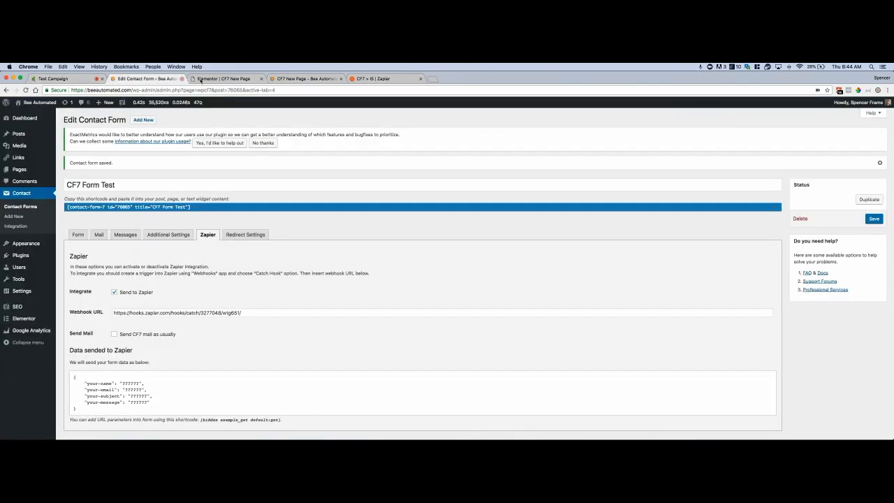
click(367, 79)
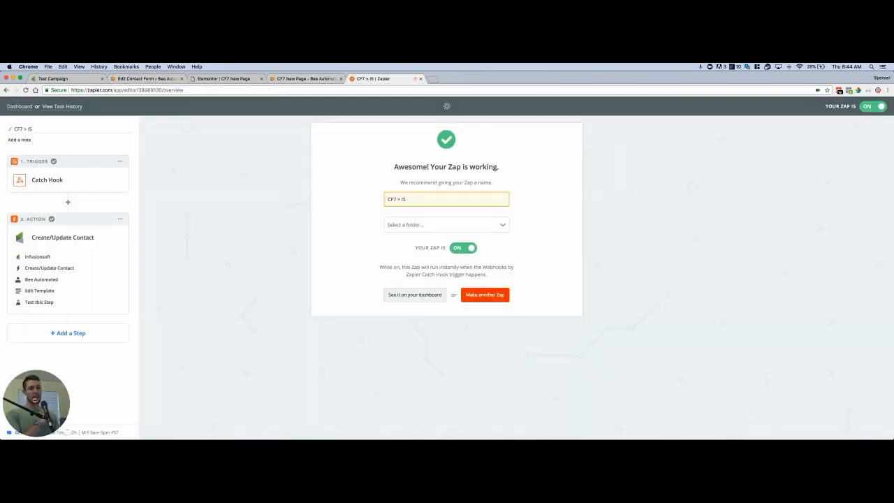
click(43, 428)
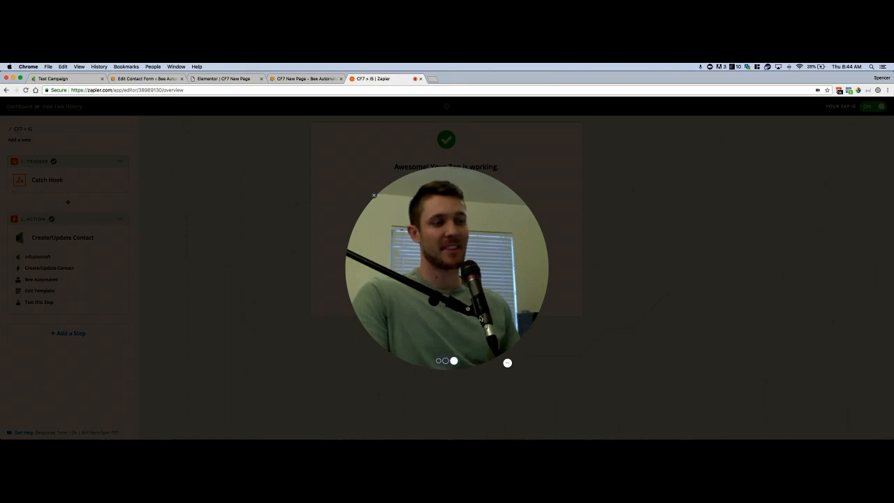